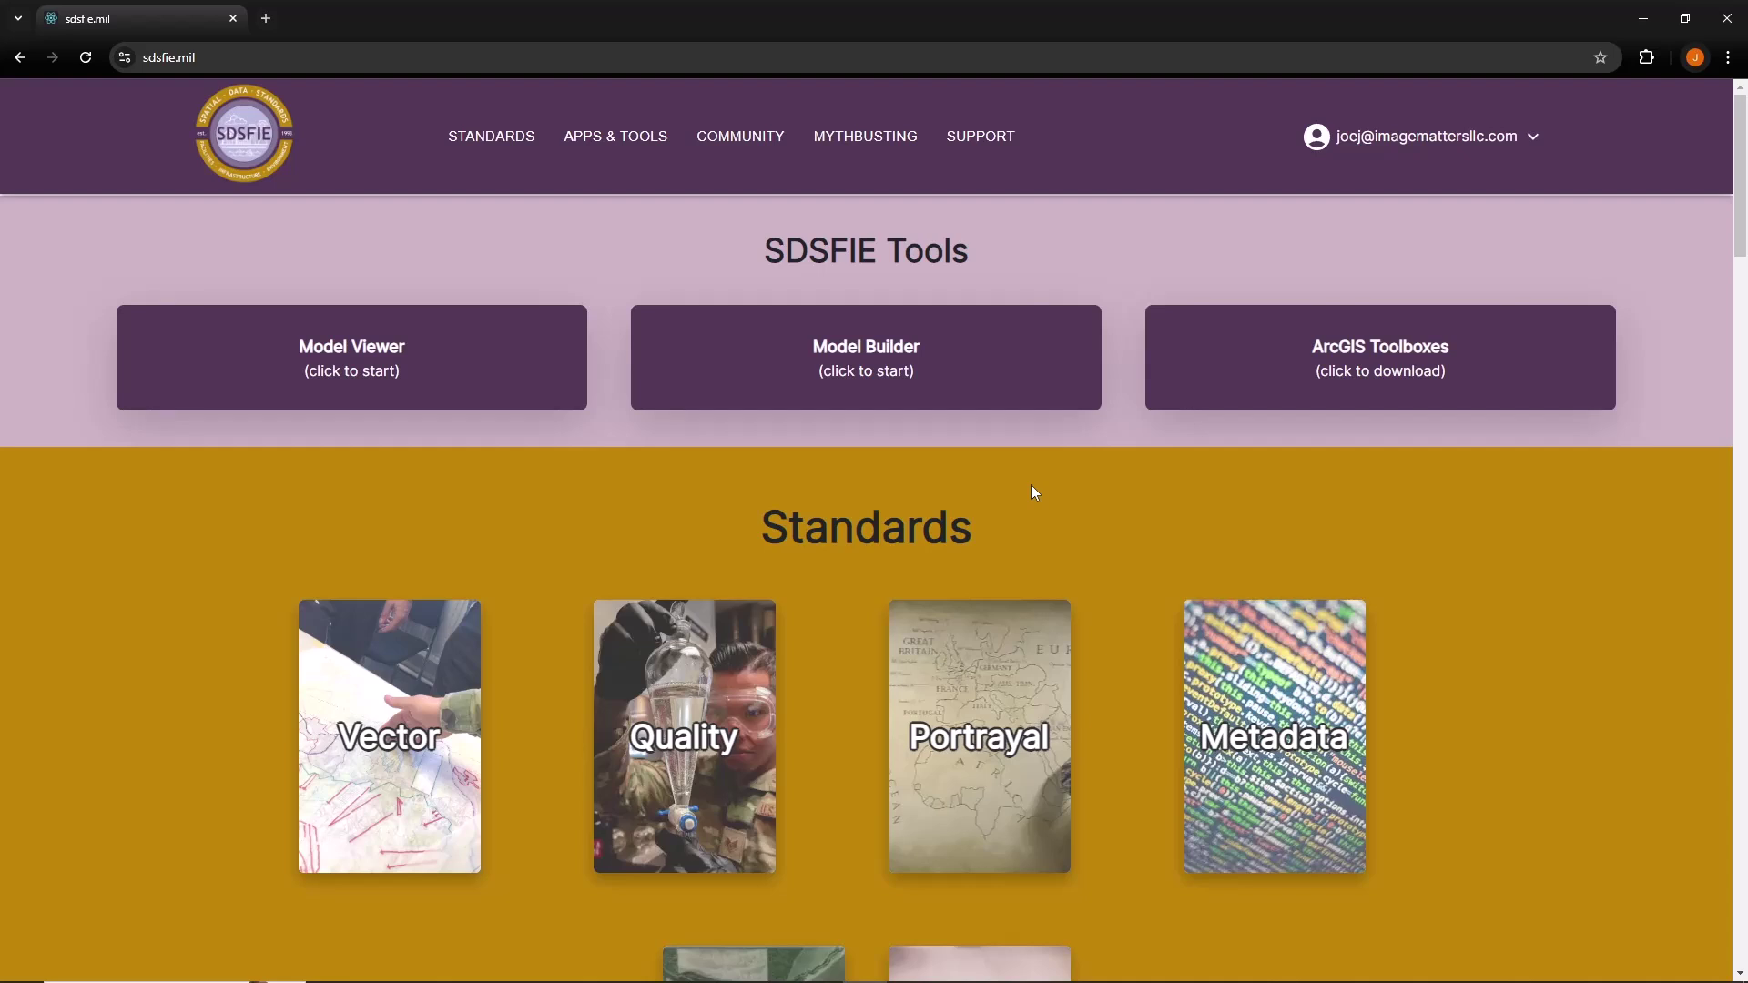
# Open the Model Builder, load the workbook Component Transportation Adaptation - ASW.xlsx and validate it
pyautogui.click(925, 403)
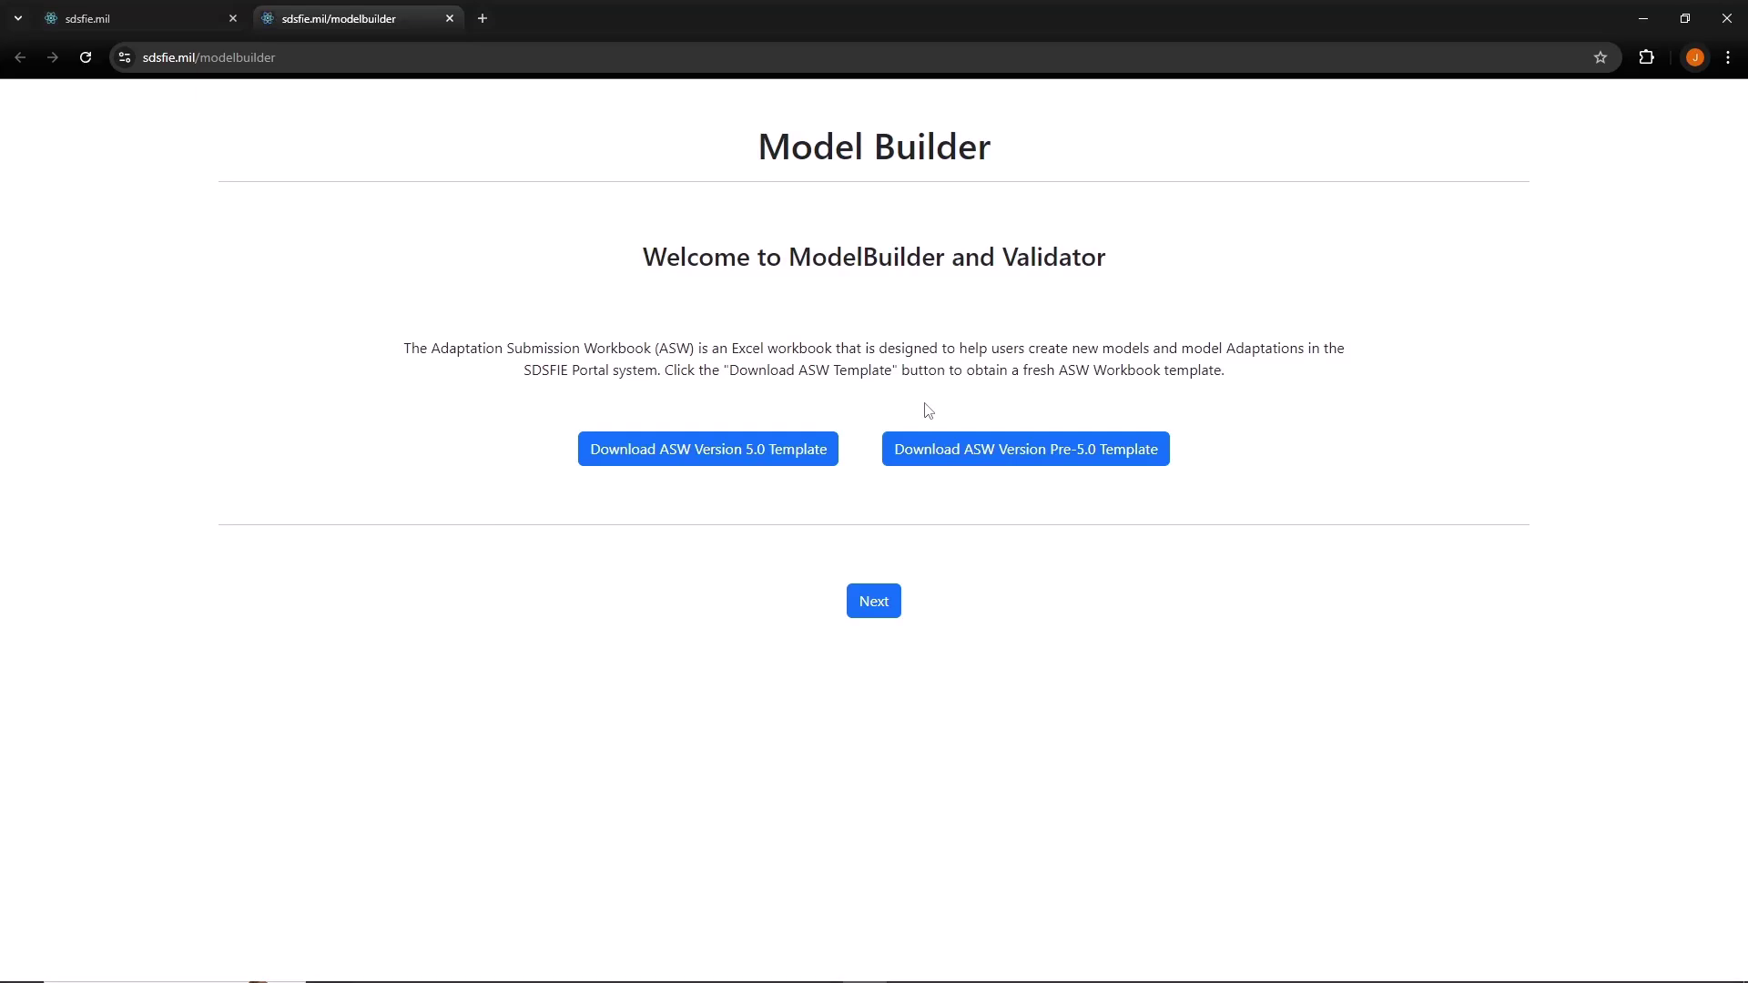
pyautogui.click(892, 616)
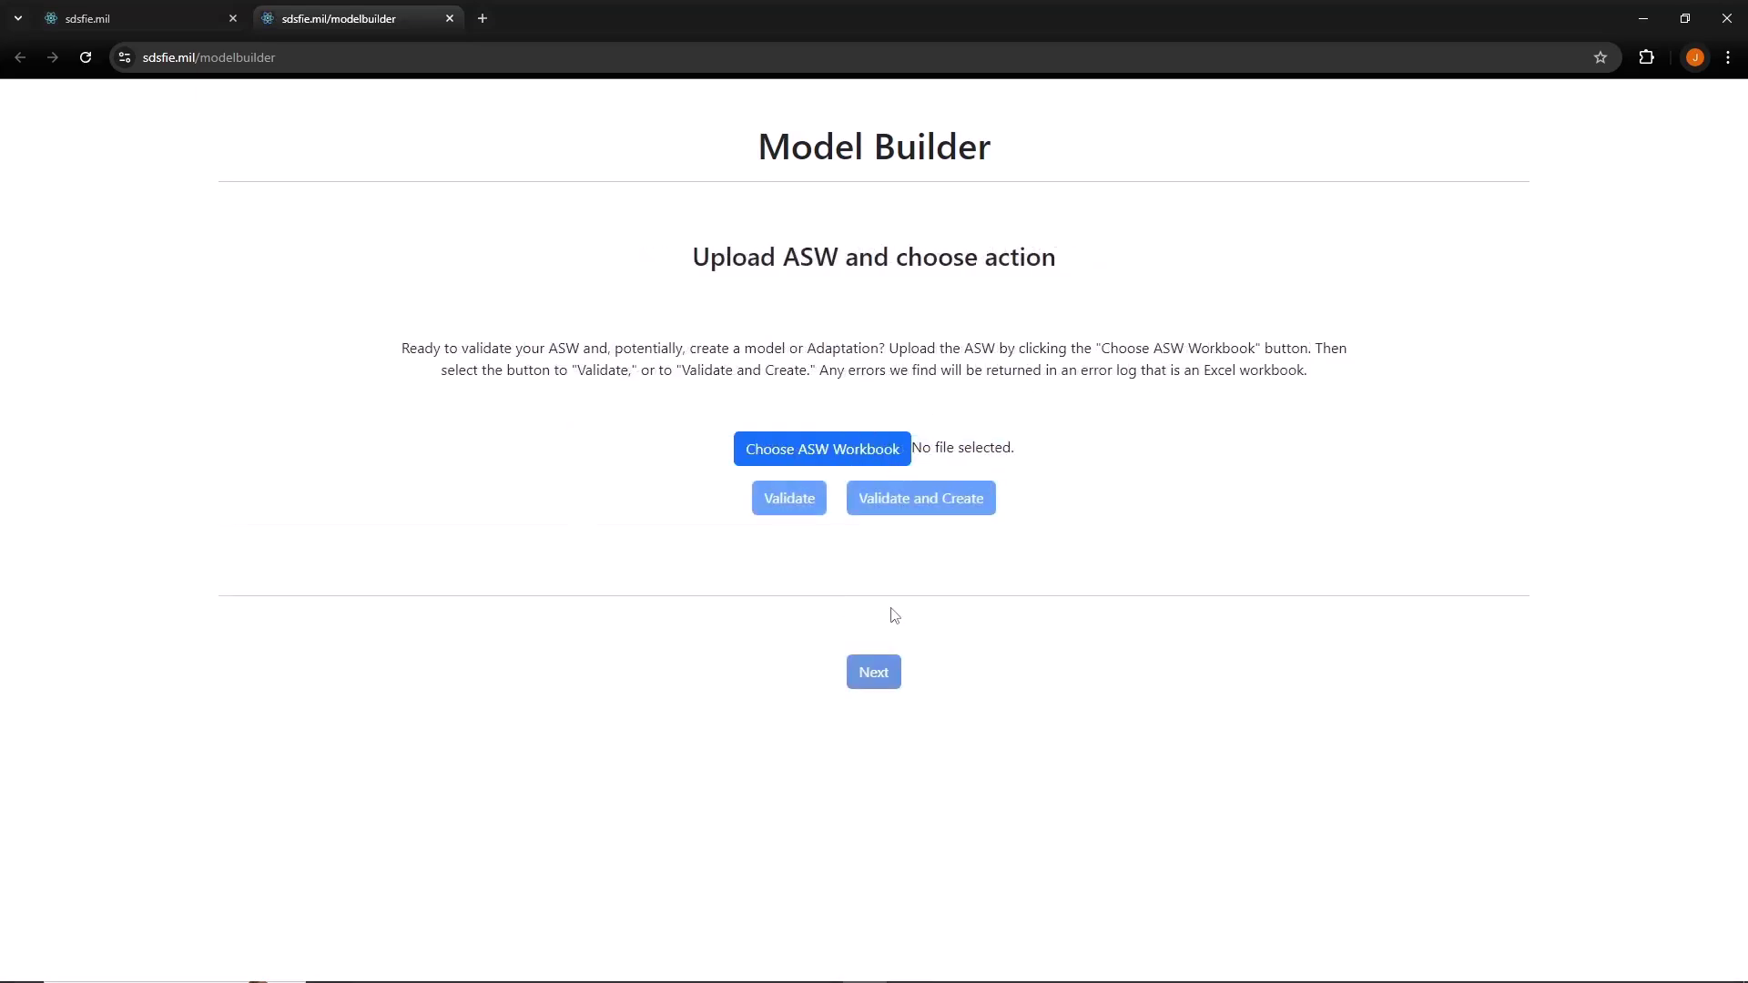
pyautogui.click(838, 466)
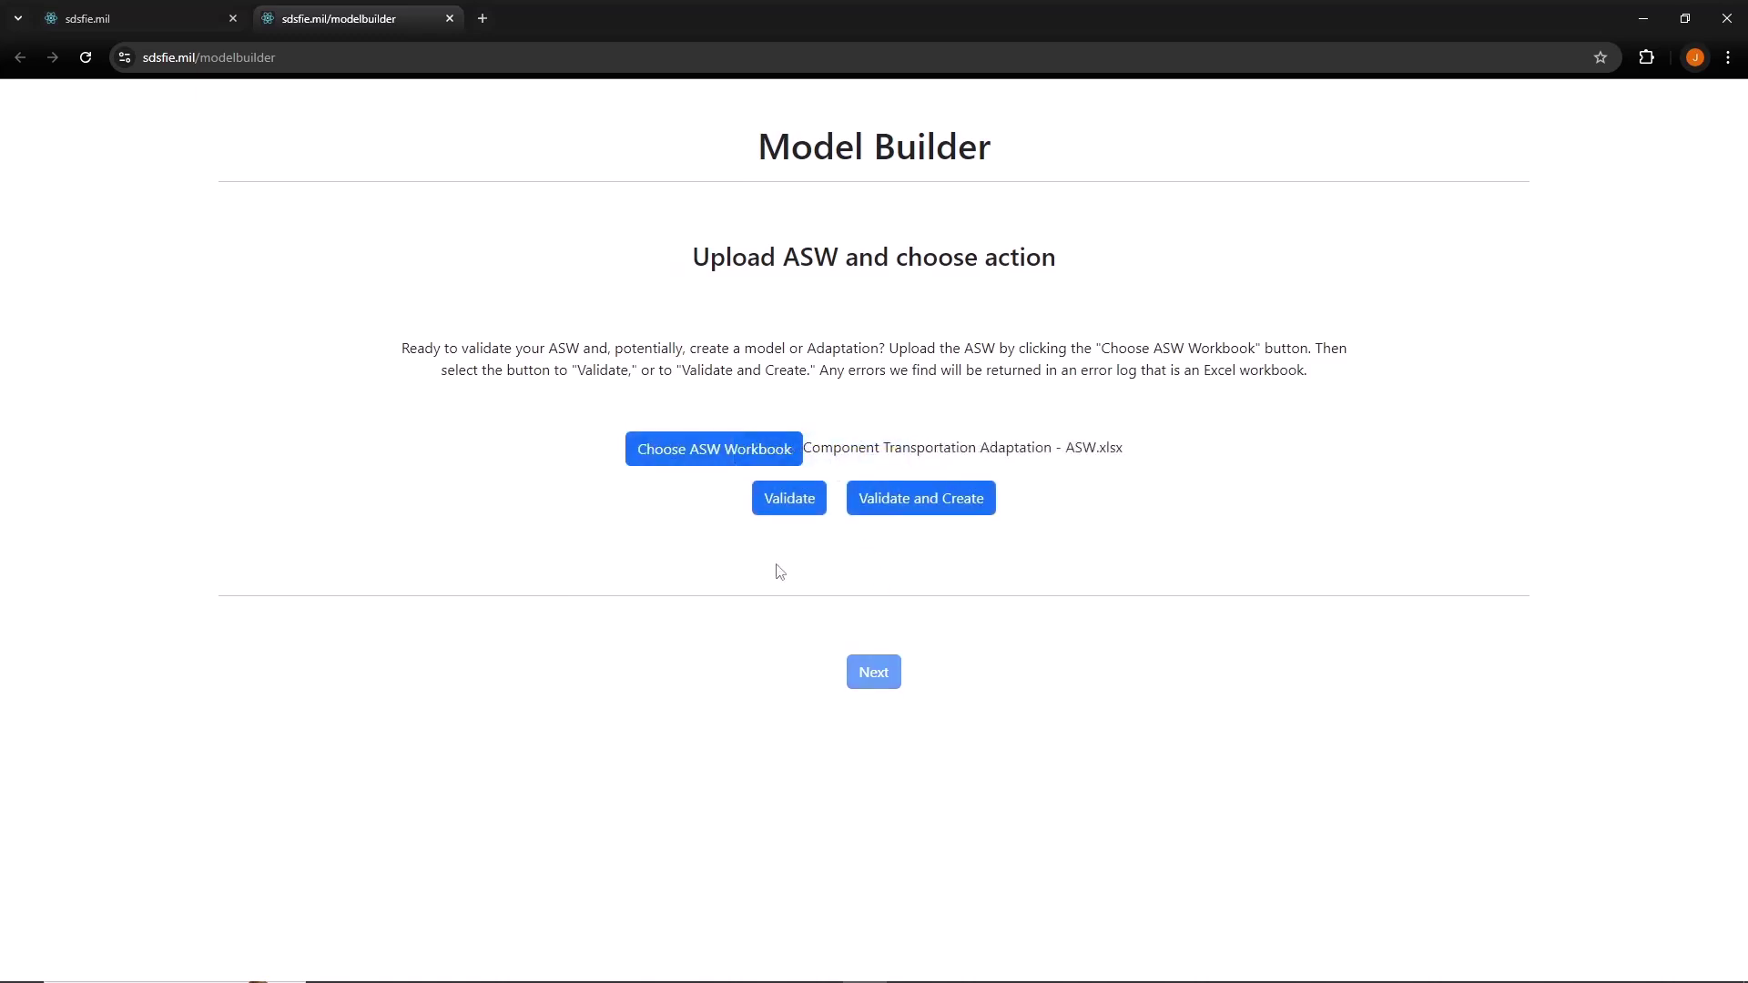
pyautogui.click(792, 508)
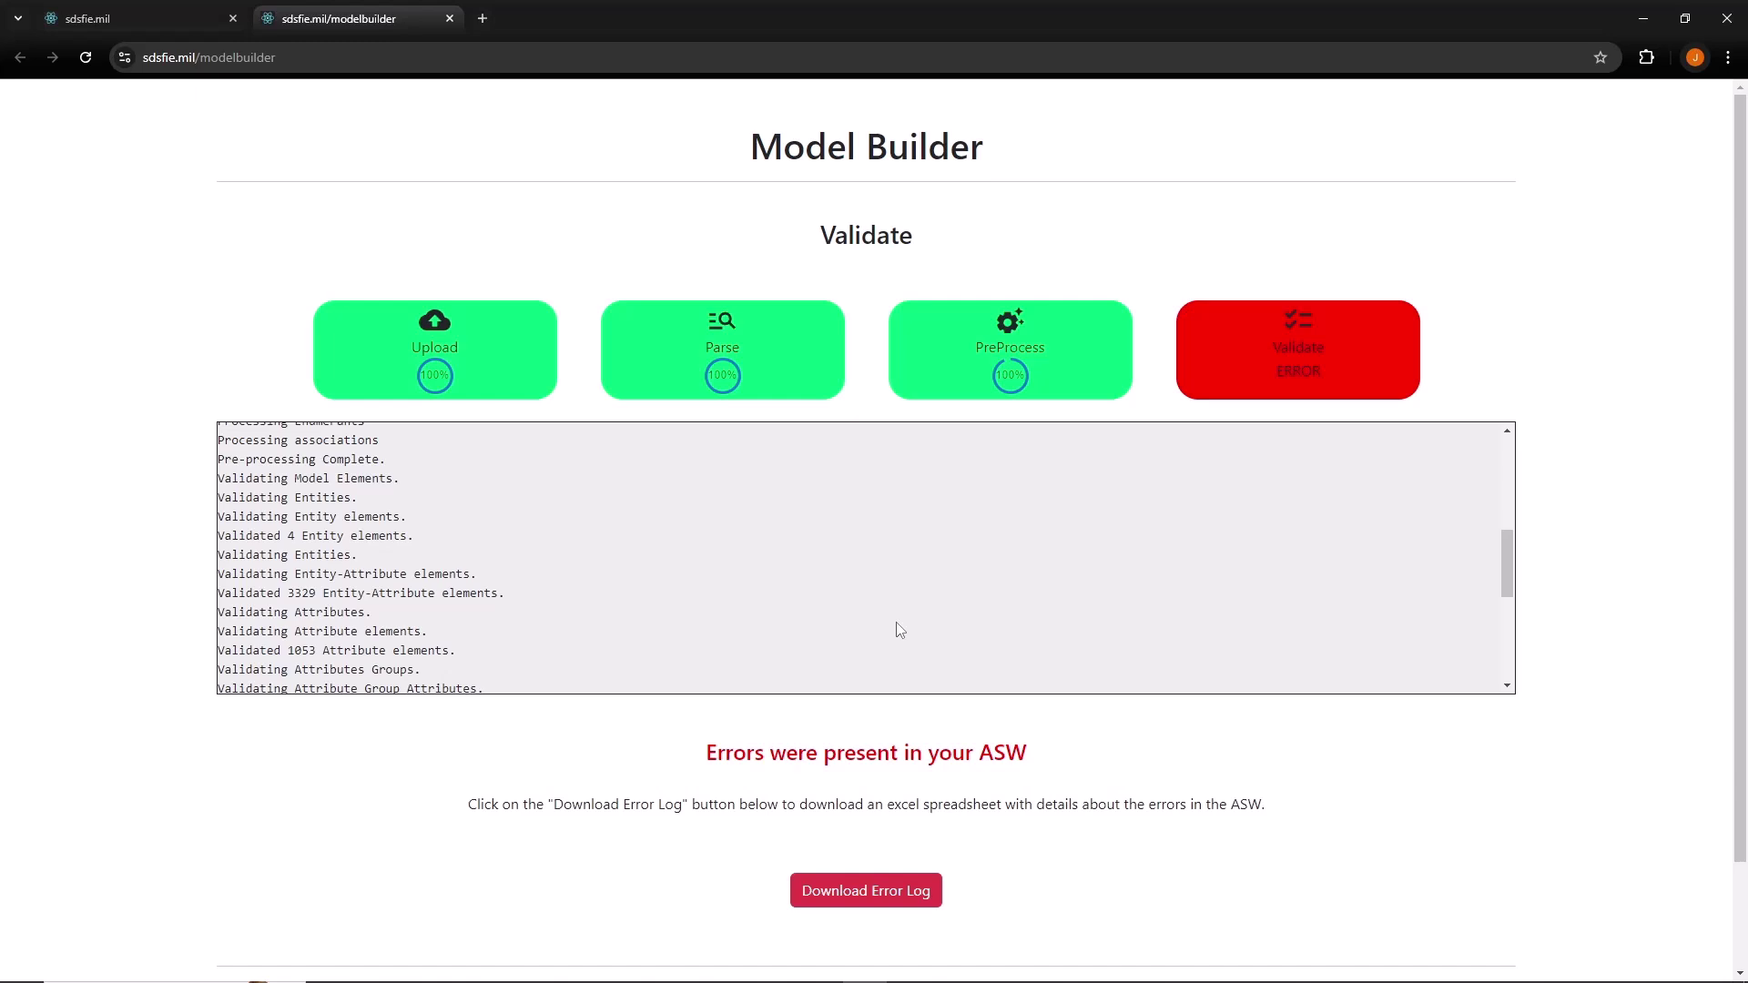
# Download the validation error log and review its Validation Warnings and ASW Errors sheets in Excel
pyautogui.click(916, 910)
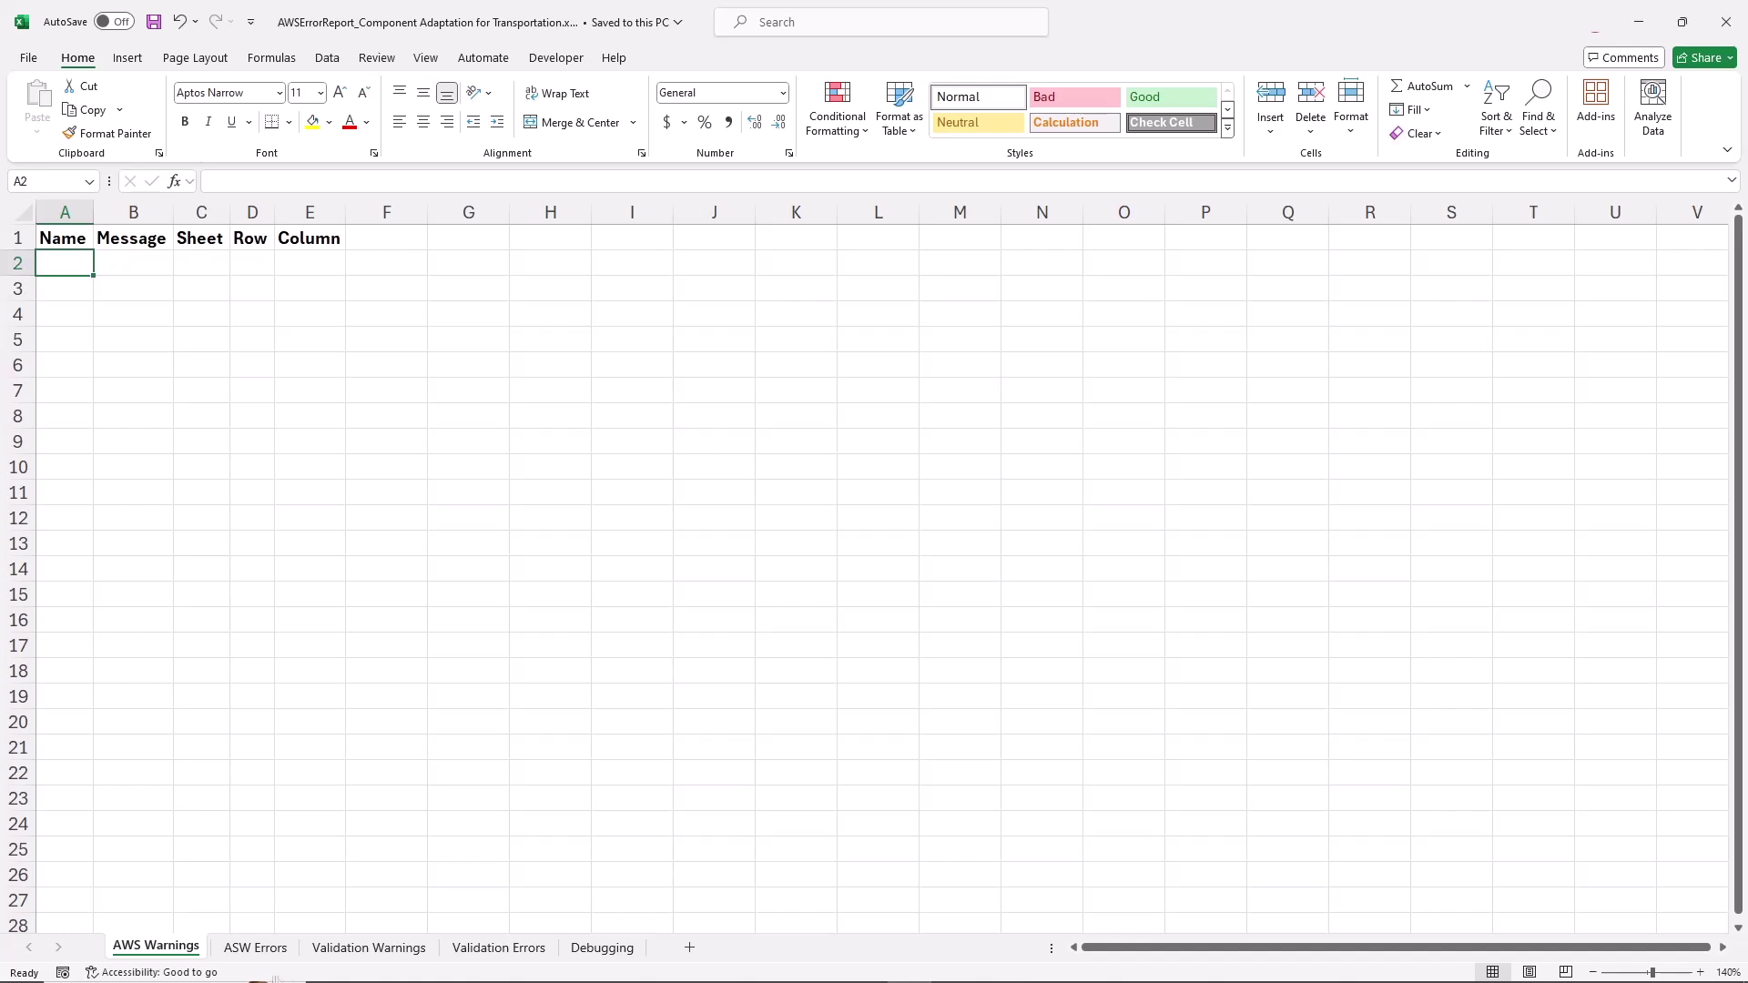
pyautogui.click(369, 953)
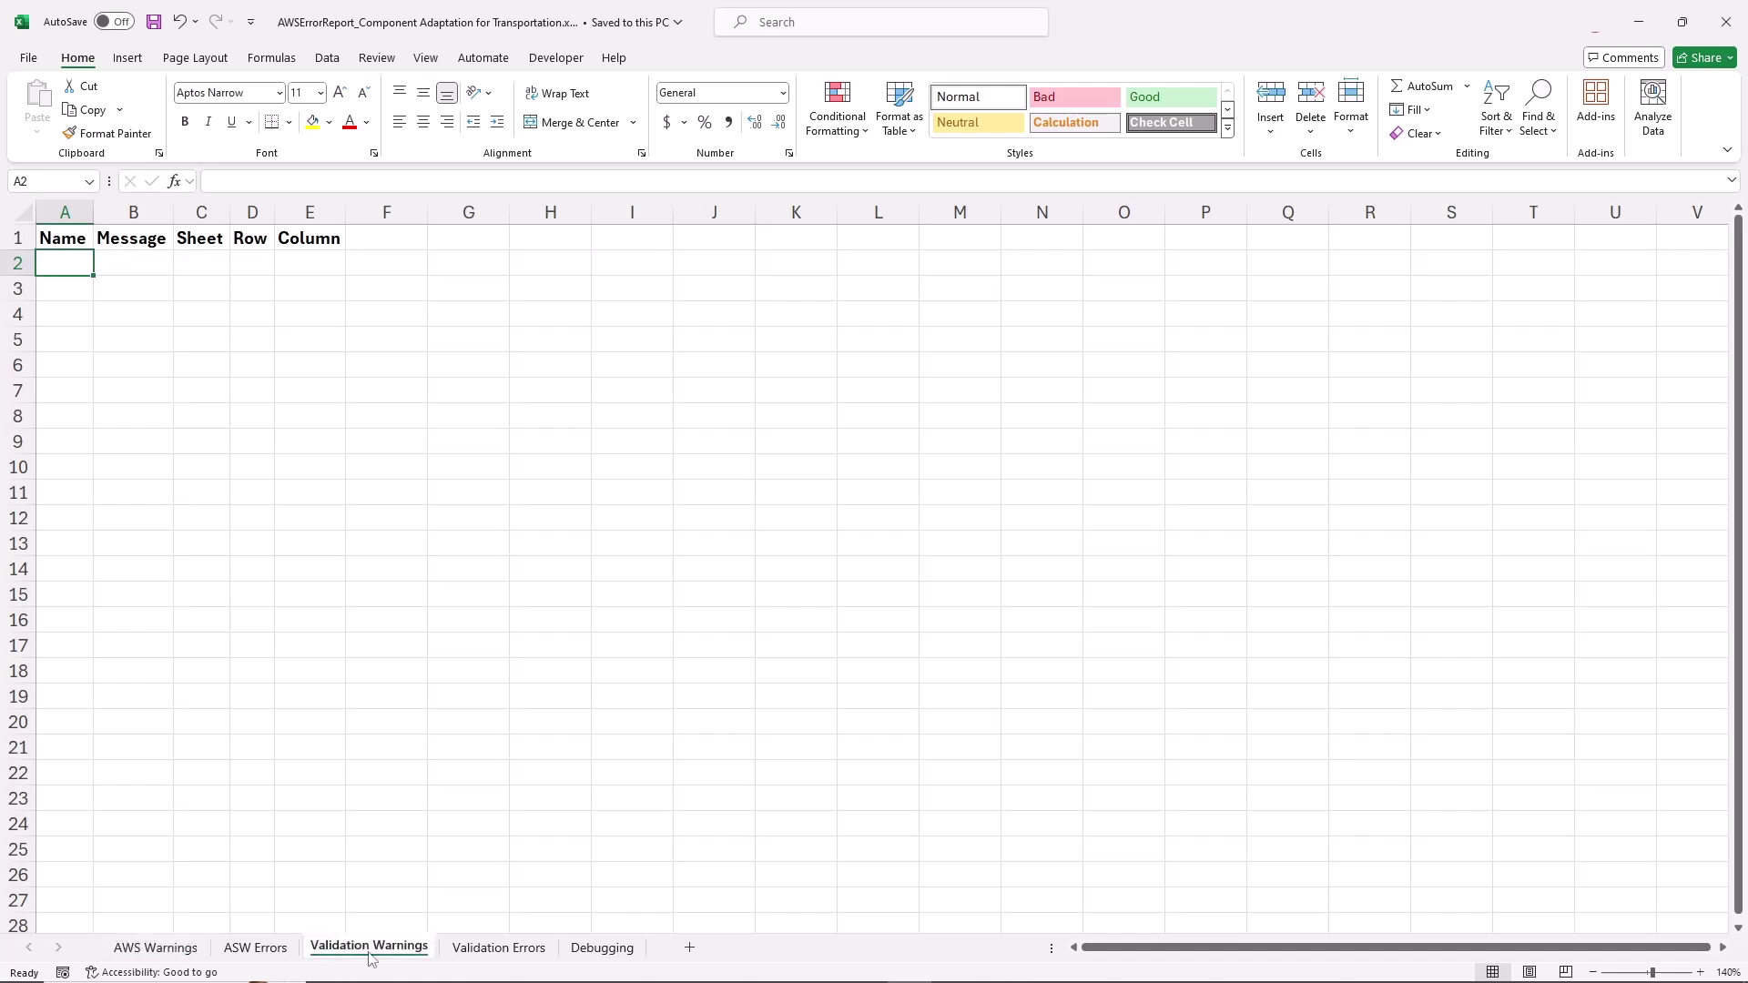
pyautogui.click(255, 951)
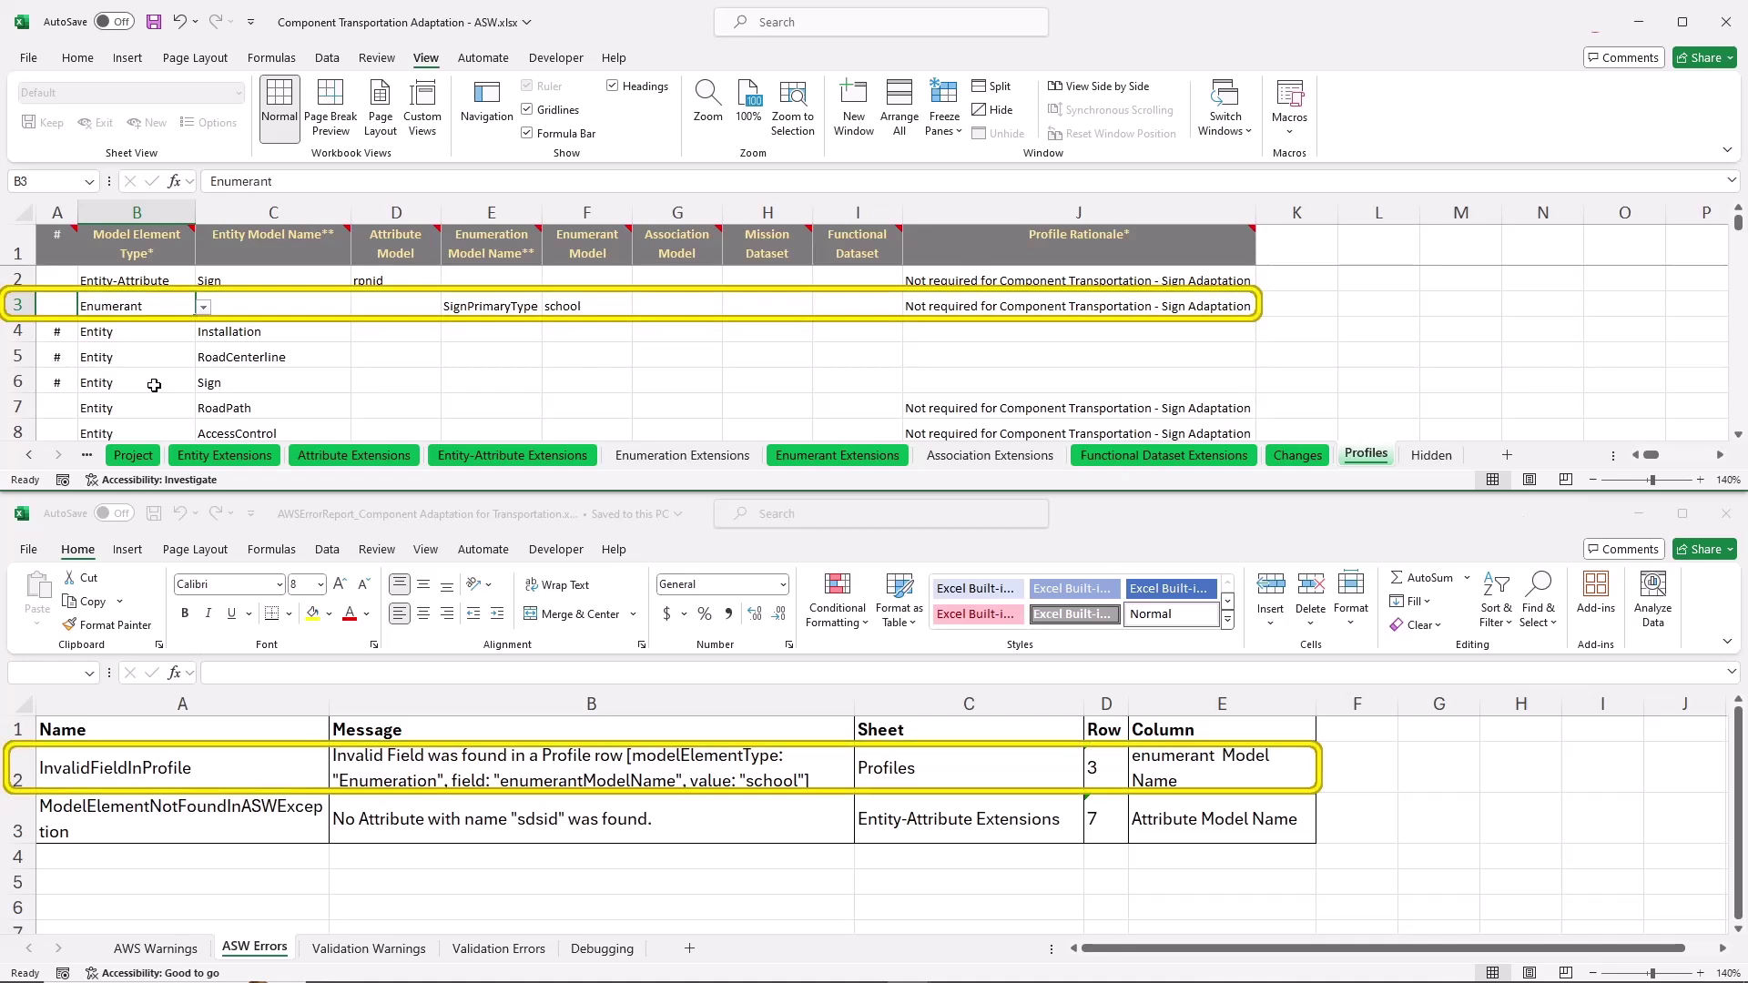
# Check the enumeration and enumerant names in row 3 of the Profiles sheet and set that row's Model Element Type to Enumerant
pyautogui.click(614, 311)
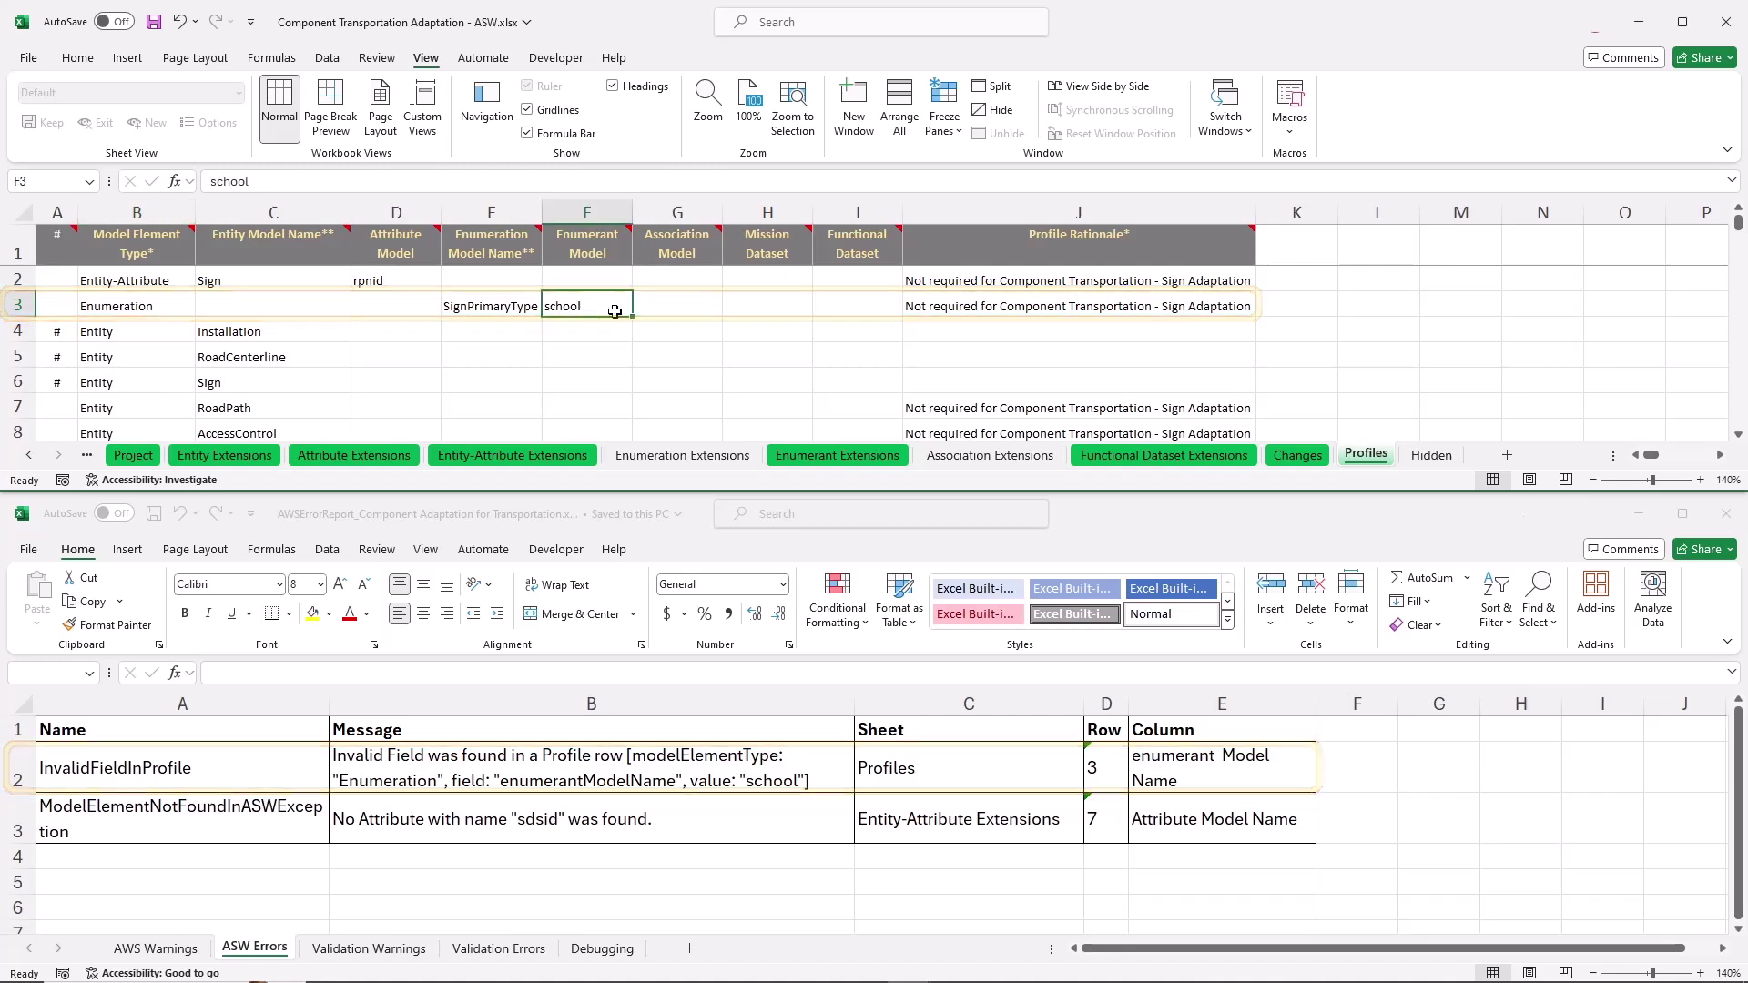
pyautogui.click(497, 312)
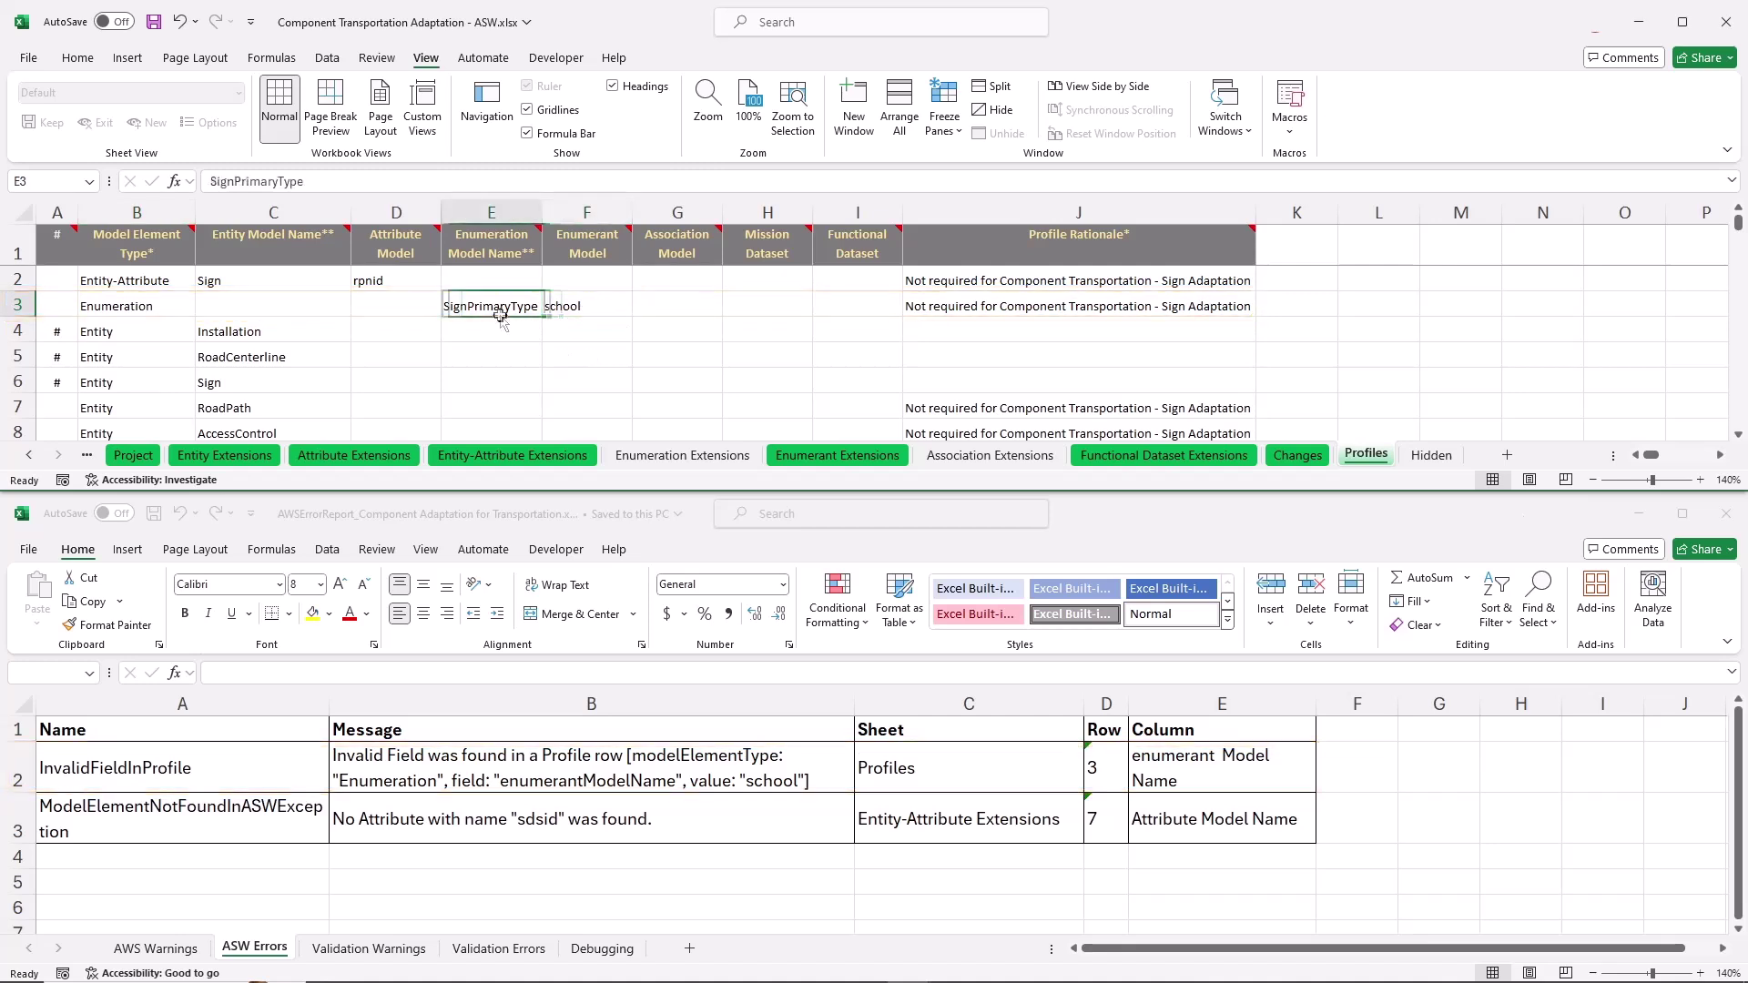
pyautogui.click(363, 190)
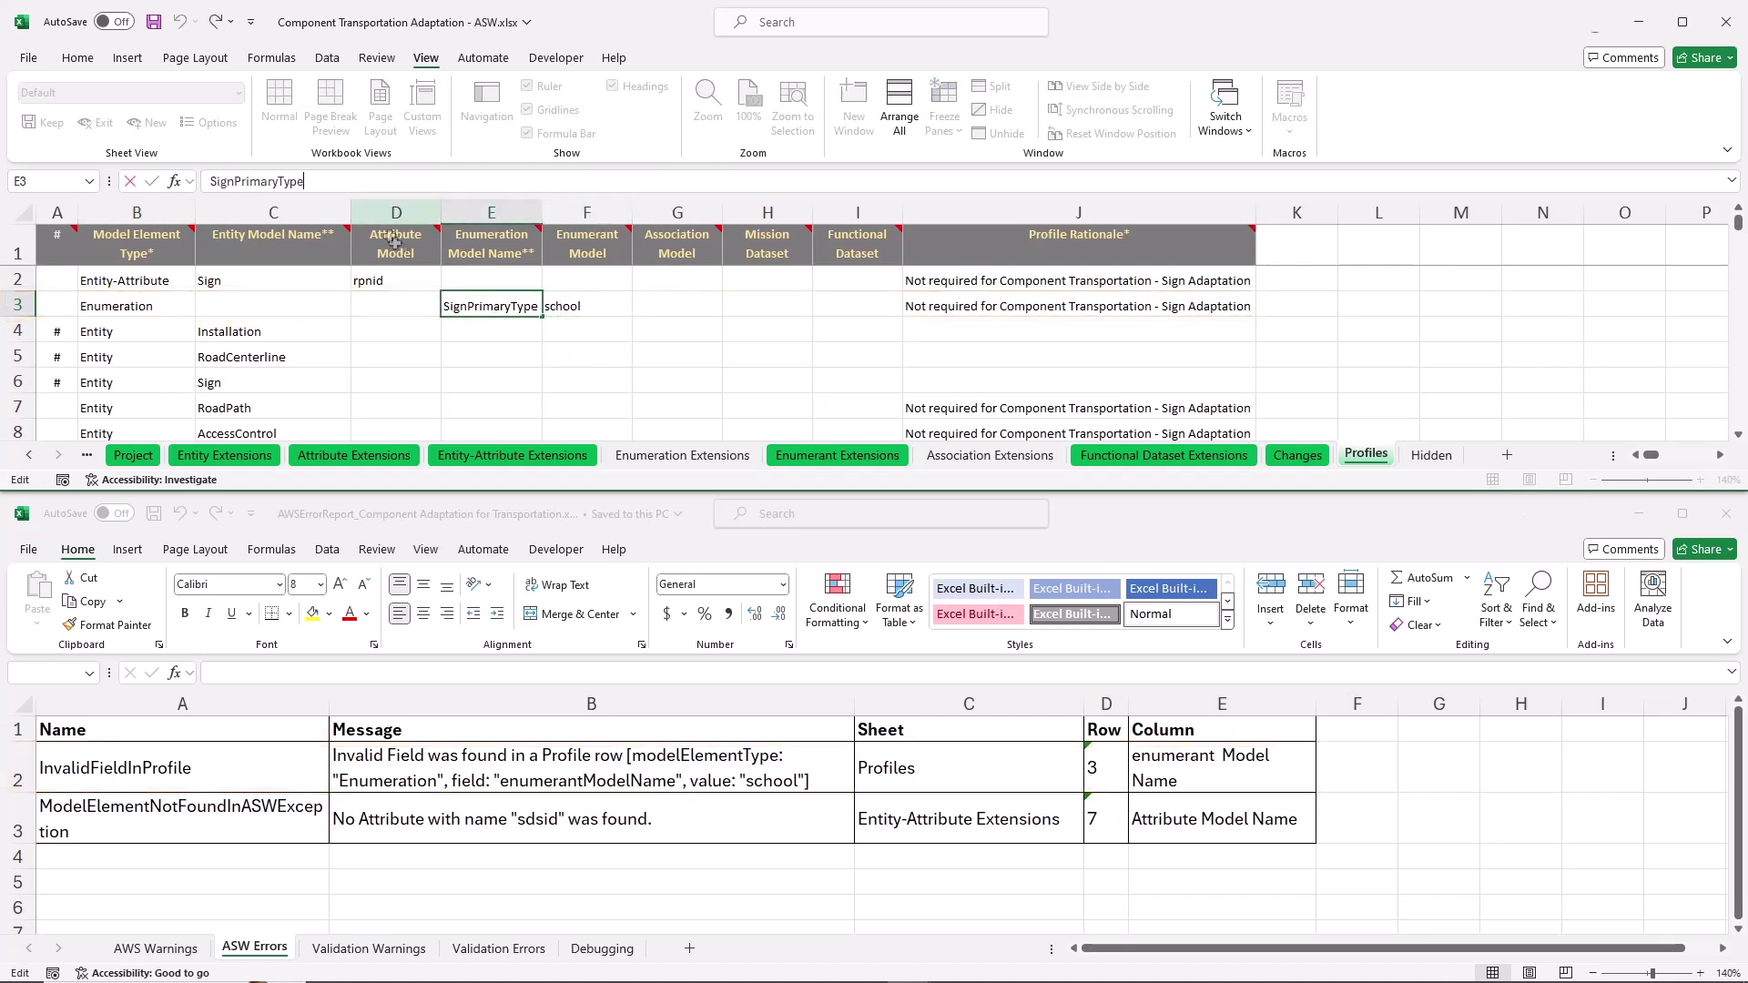
pyautogui.click(592, 307)
pyautogui.click(388, 186)
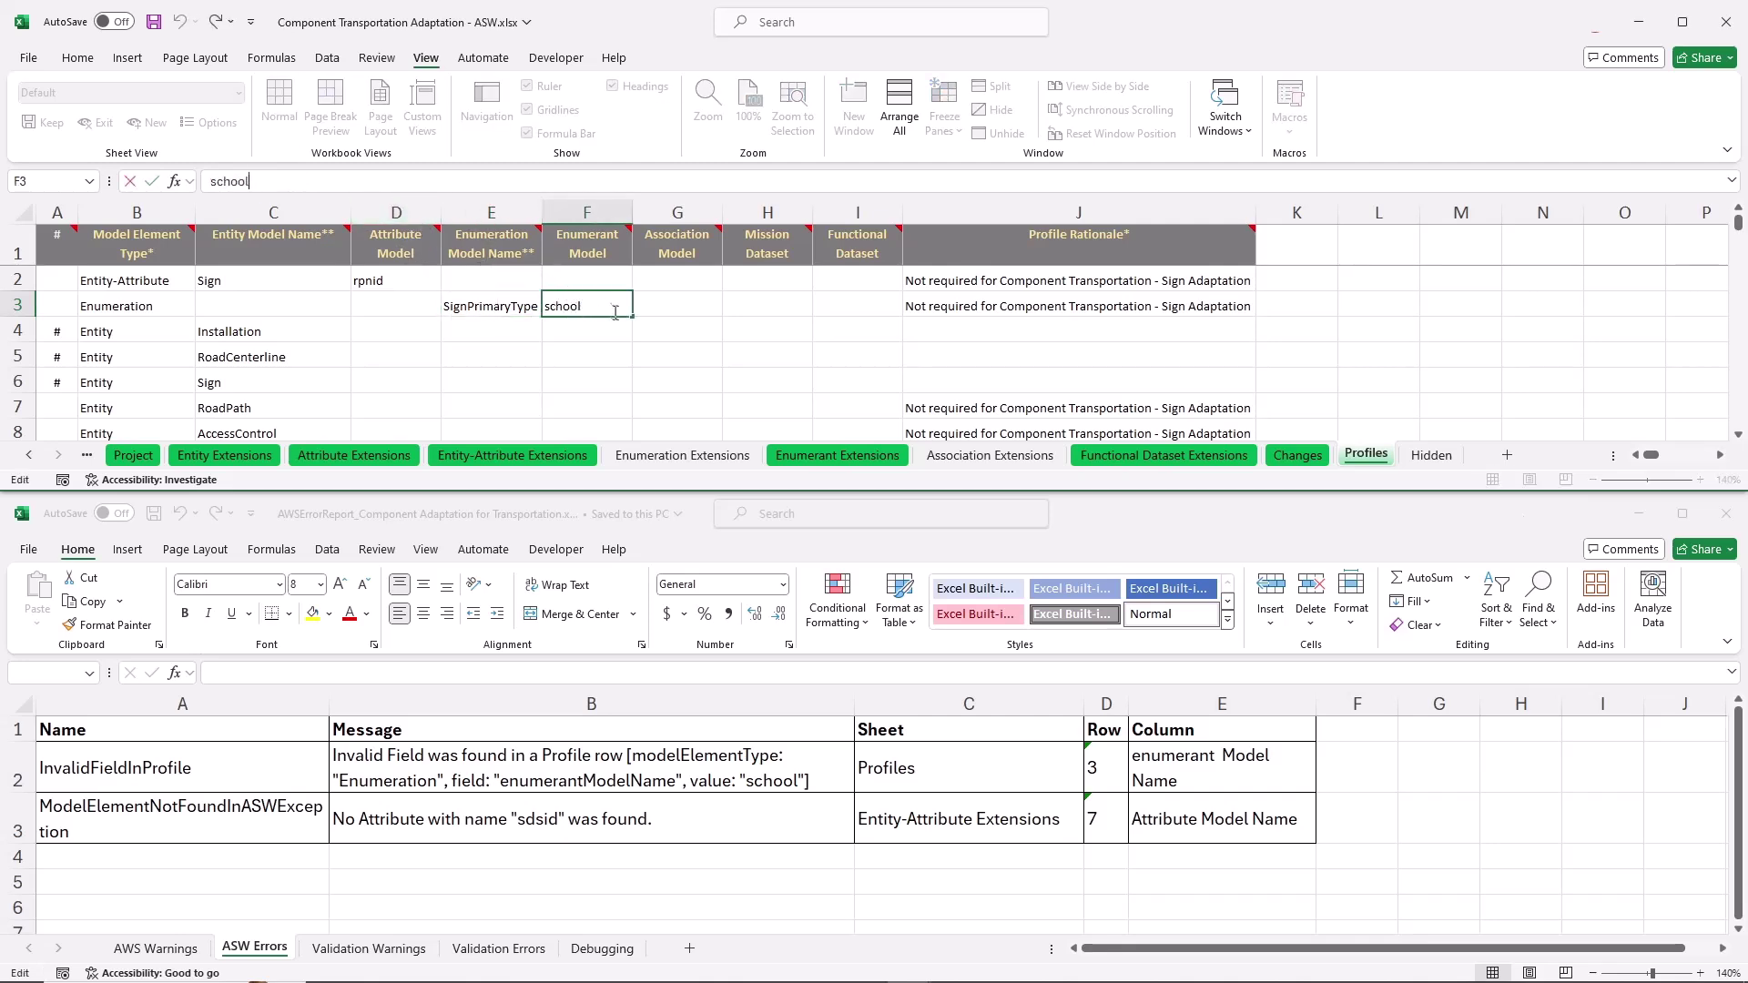
pyautogui.click(161, 311)
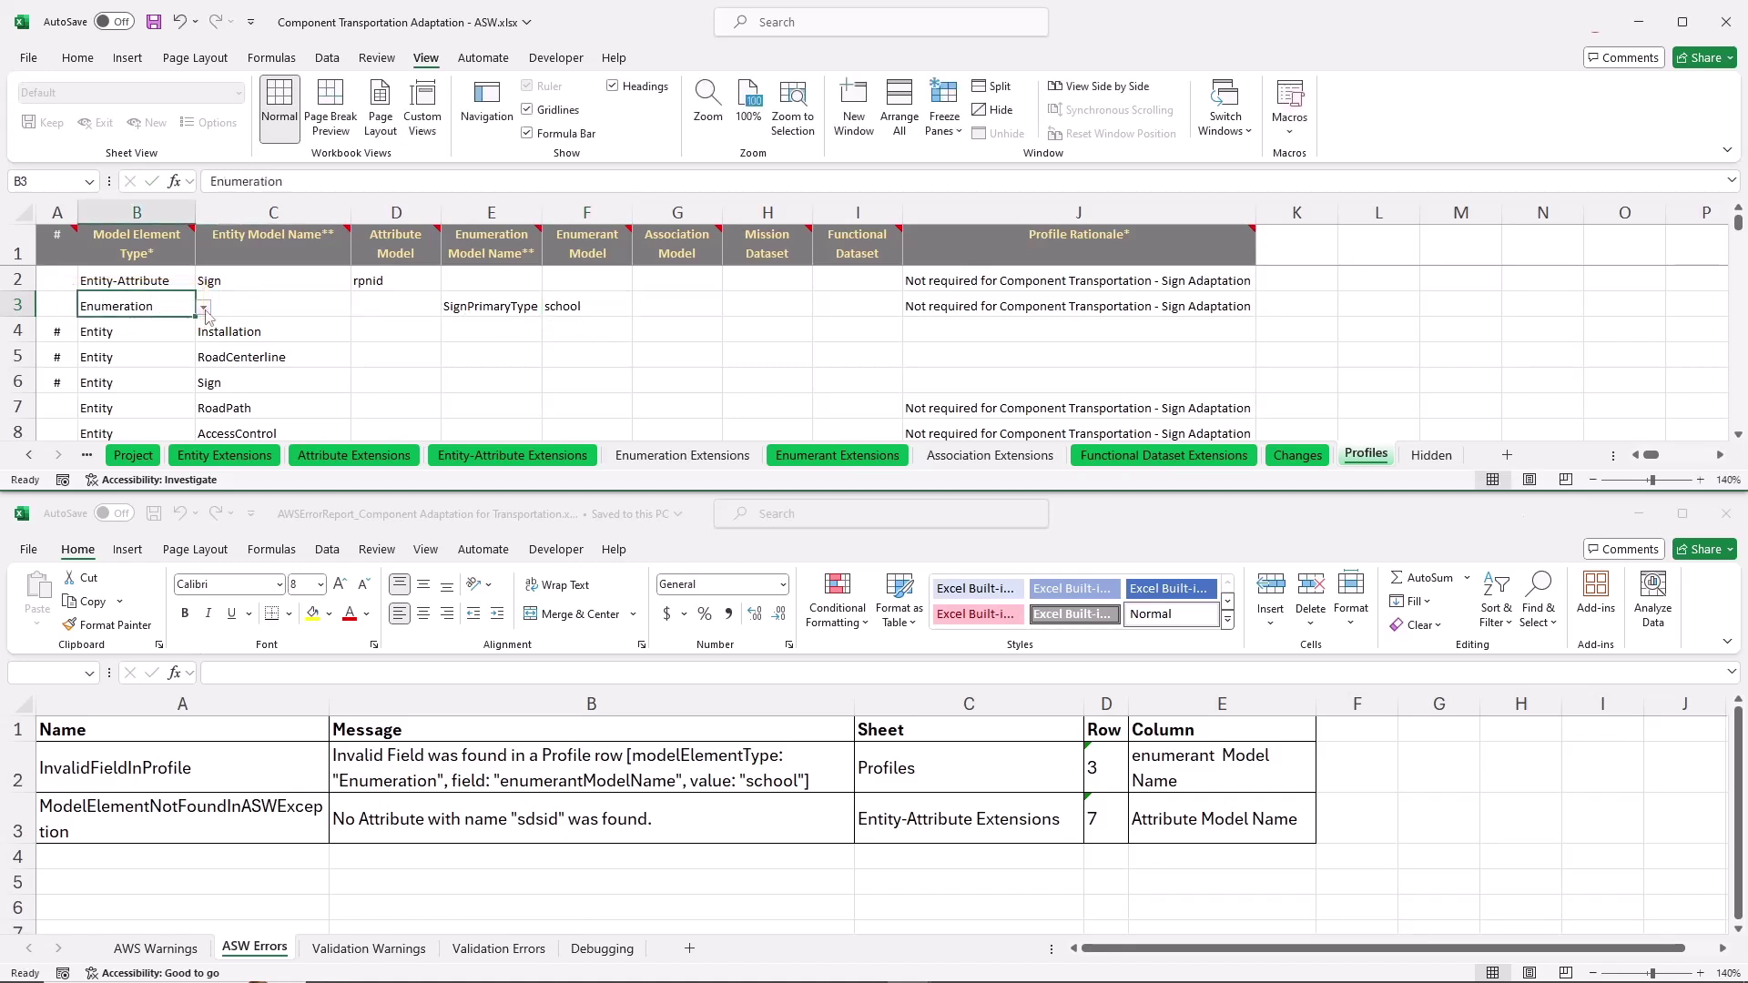
pyautogui.click(205, 313)
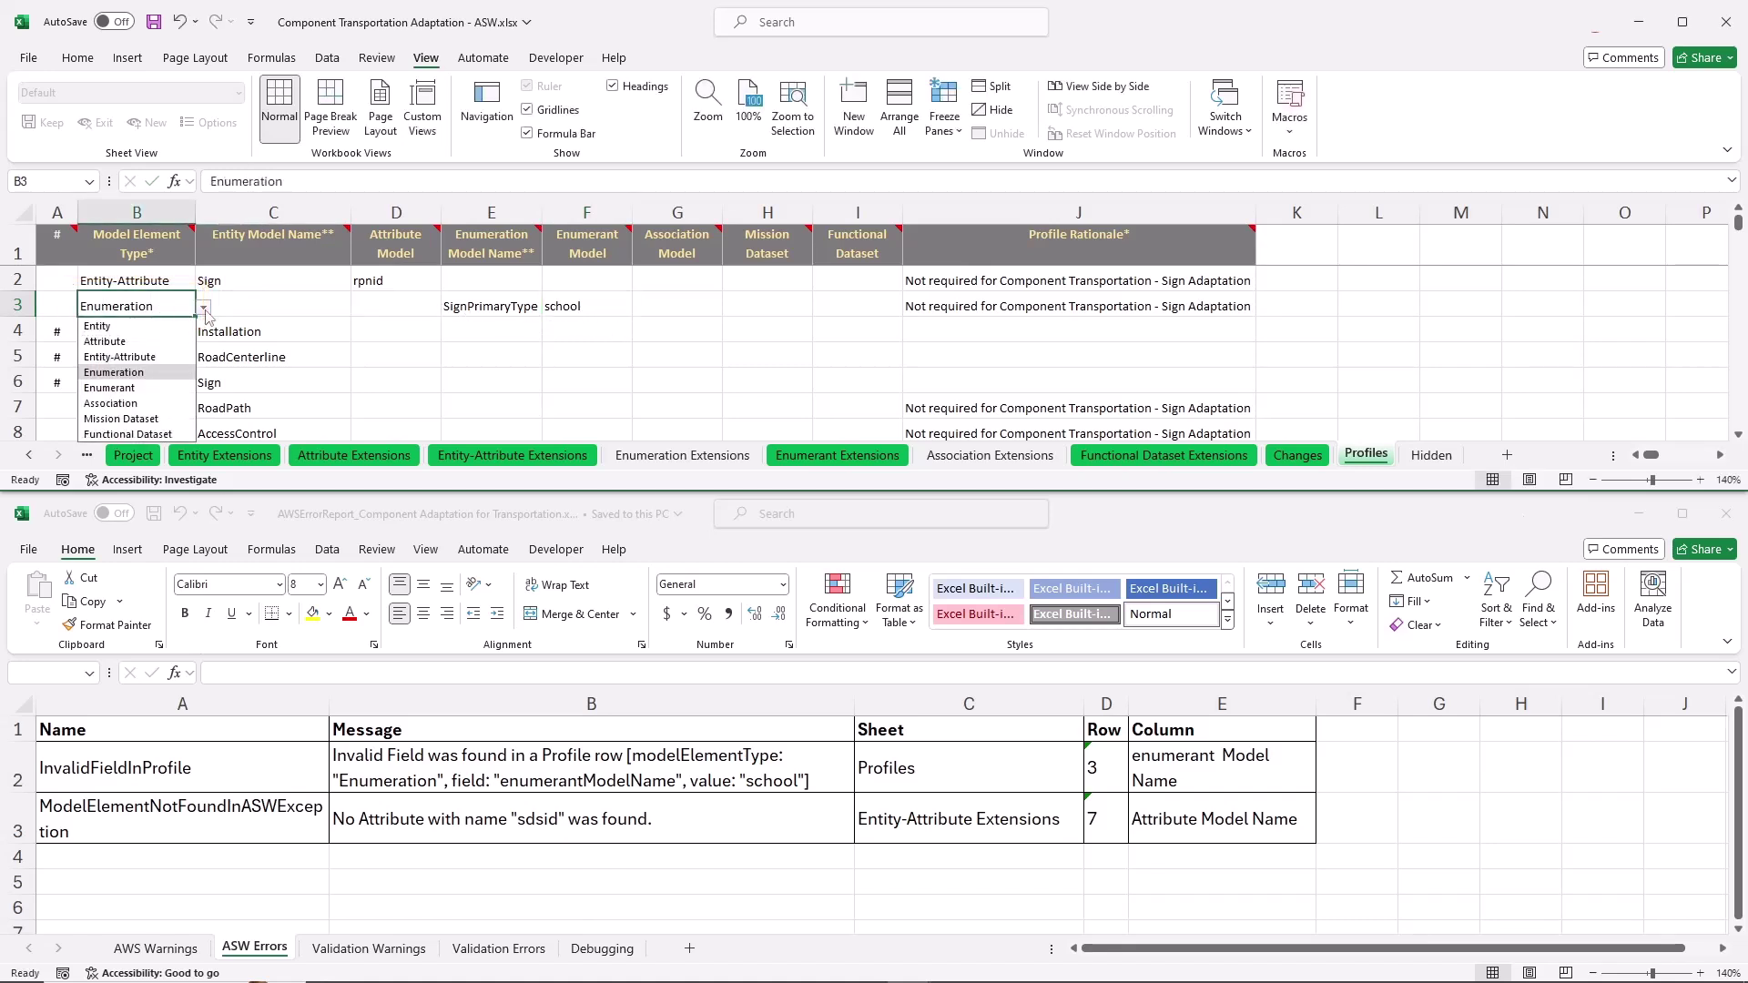
pyautogui.click(153, 387)
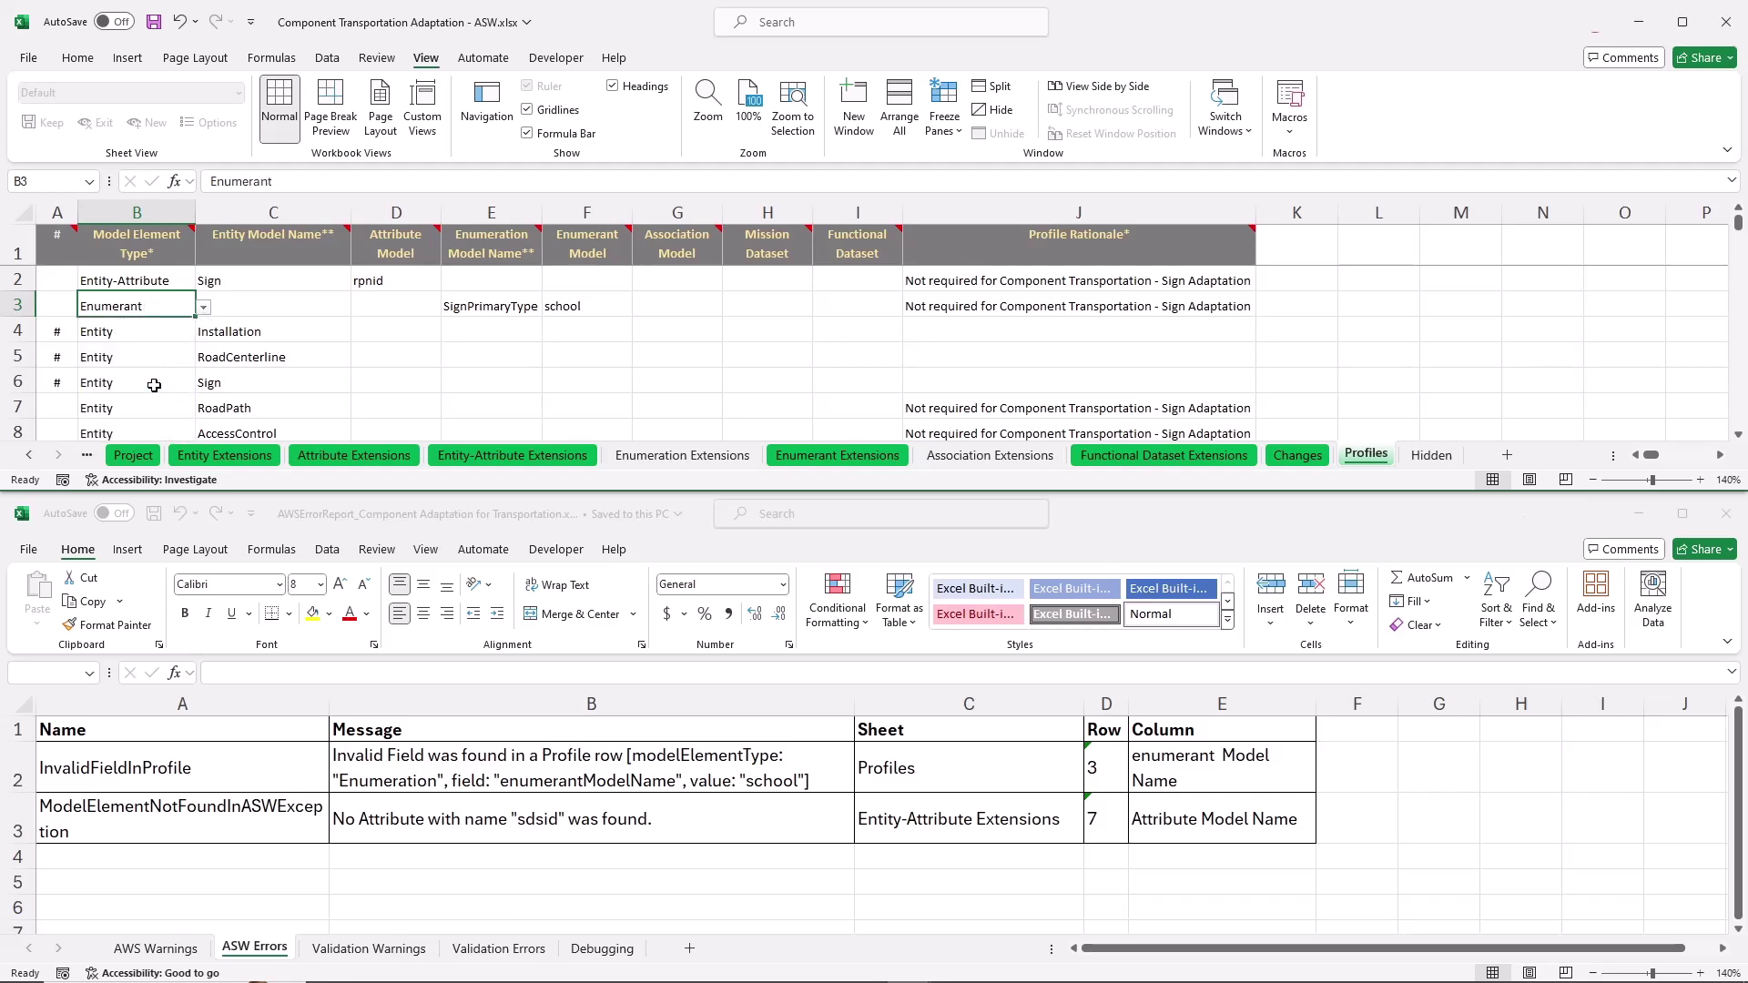
# Correct the Attribute Model Name in row 7 of the Entity-Attribute Extensions sheet to sdsId
pyautogui.click(584, 463)
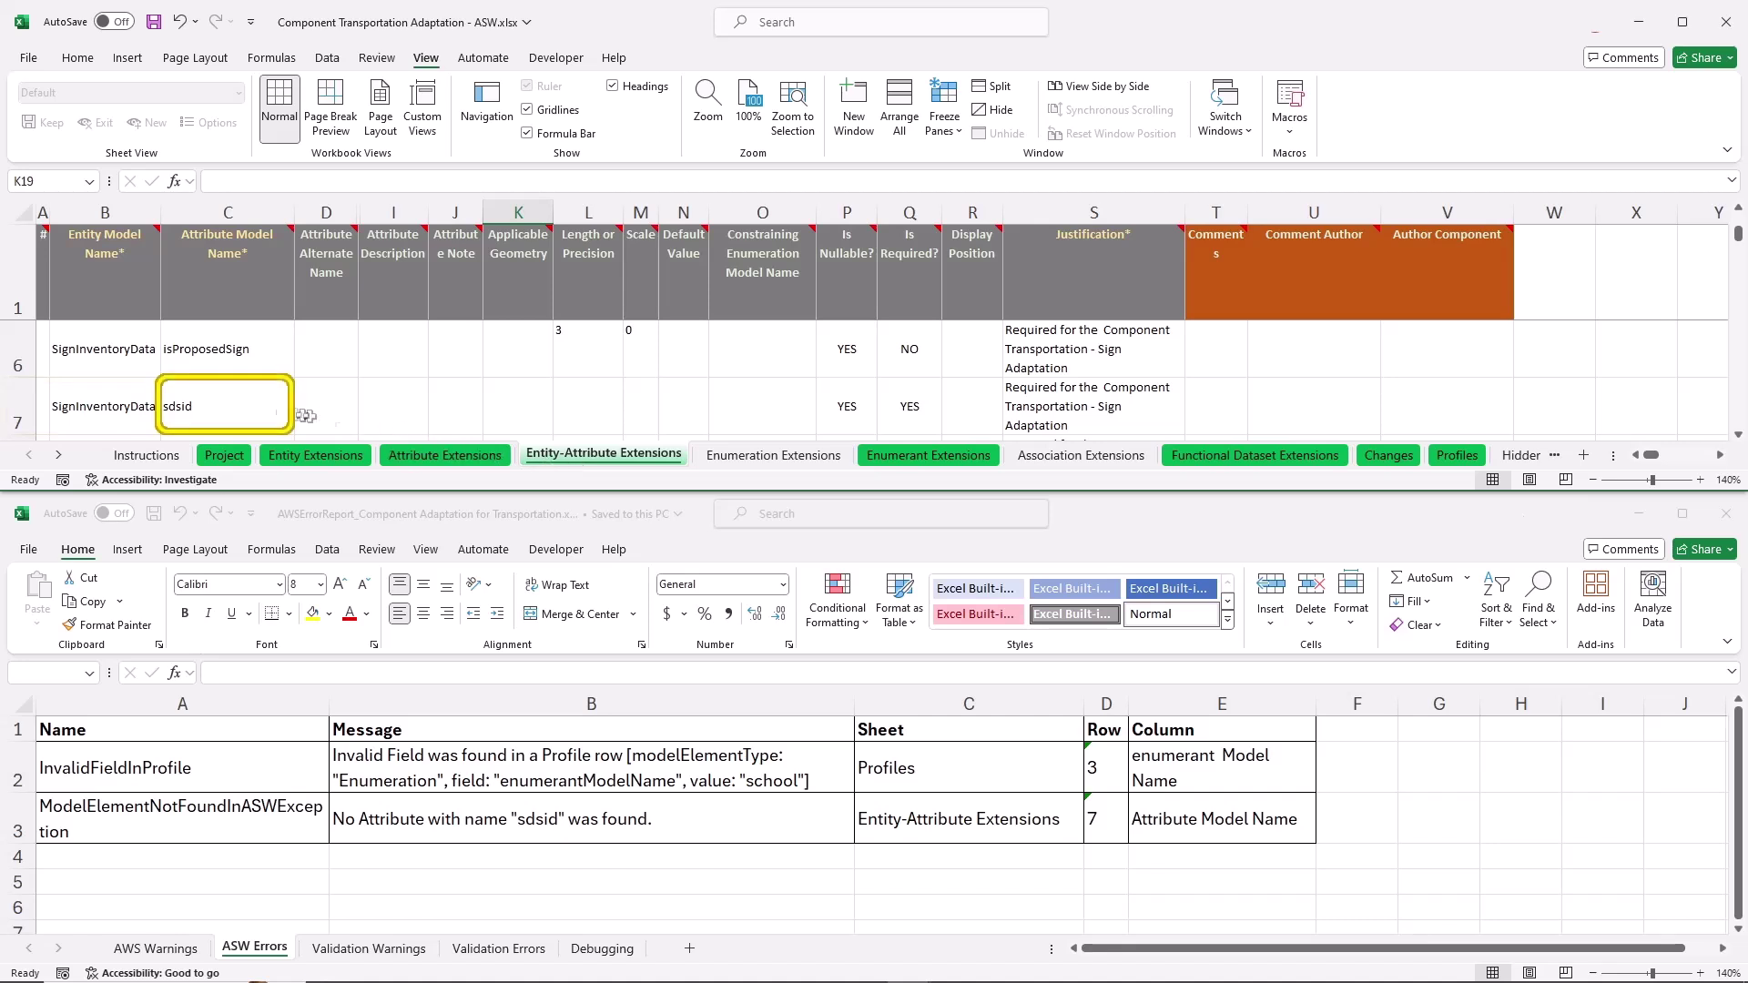
pyautogui.click(248, 411)
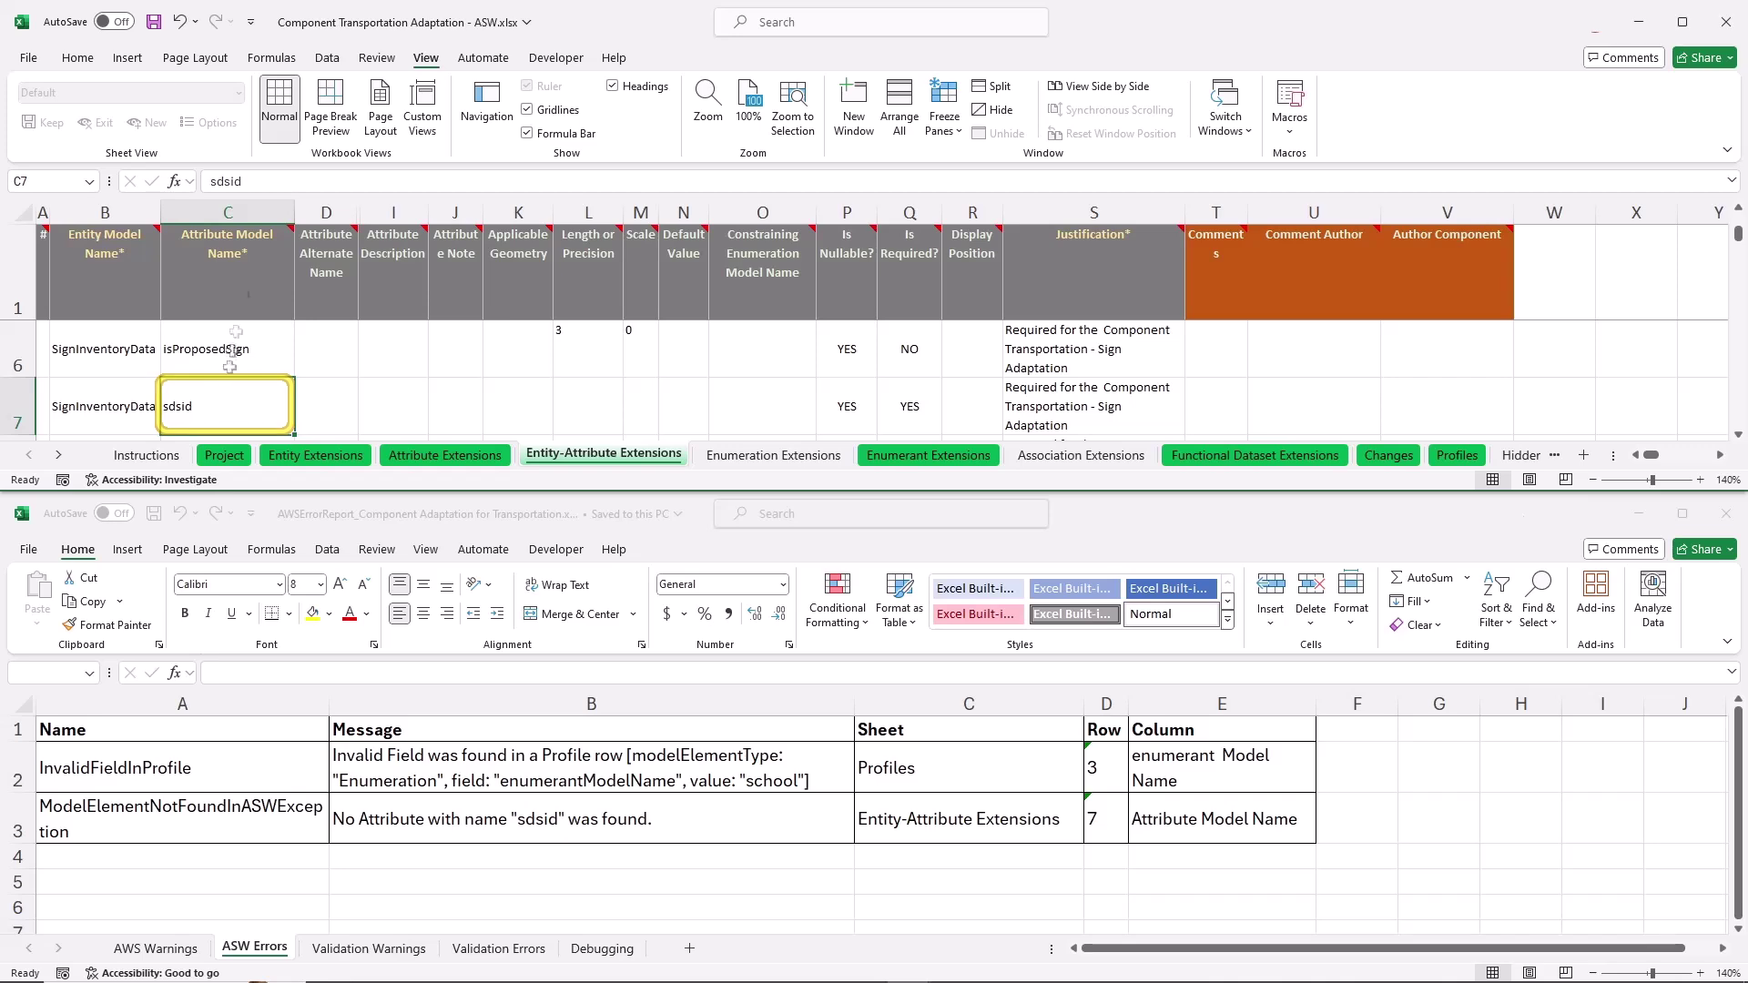
pyautogui.click(235, 182)
pyautogui.press('BackSpace')
pyautogui.write('I')
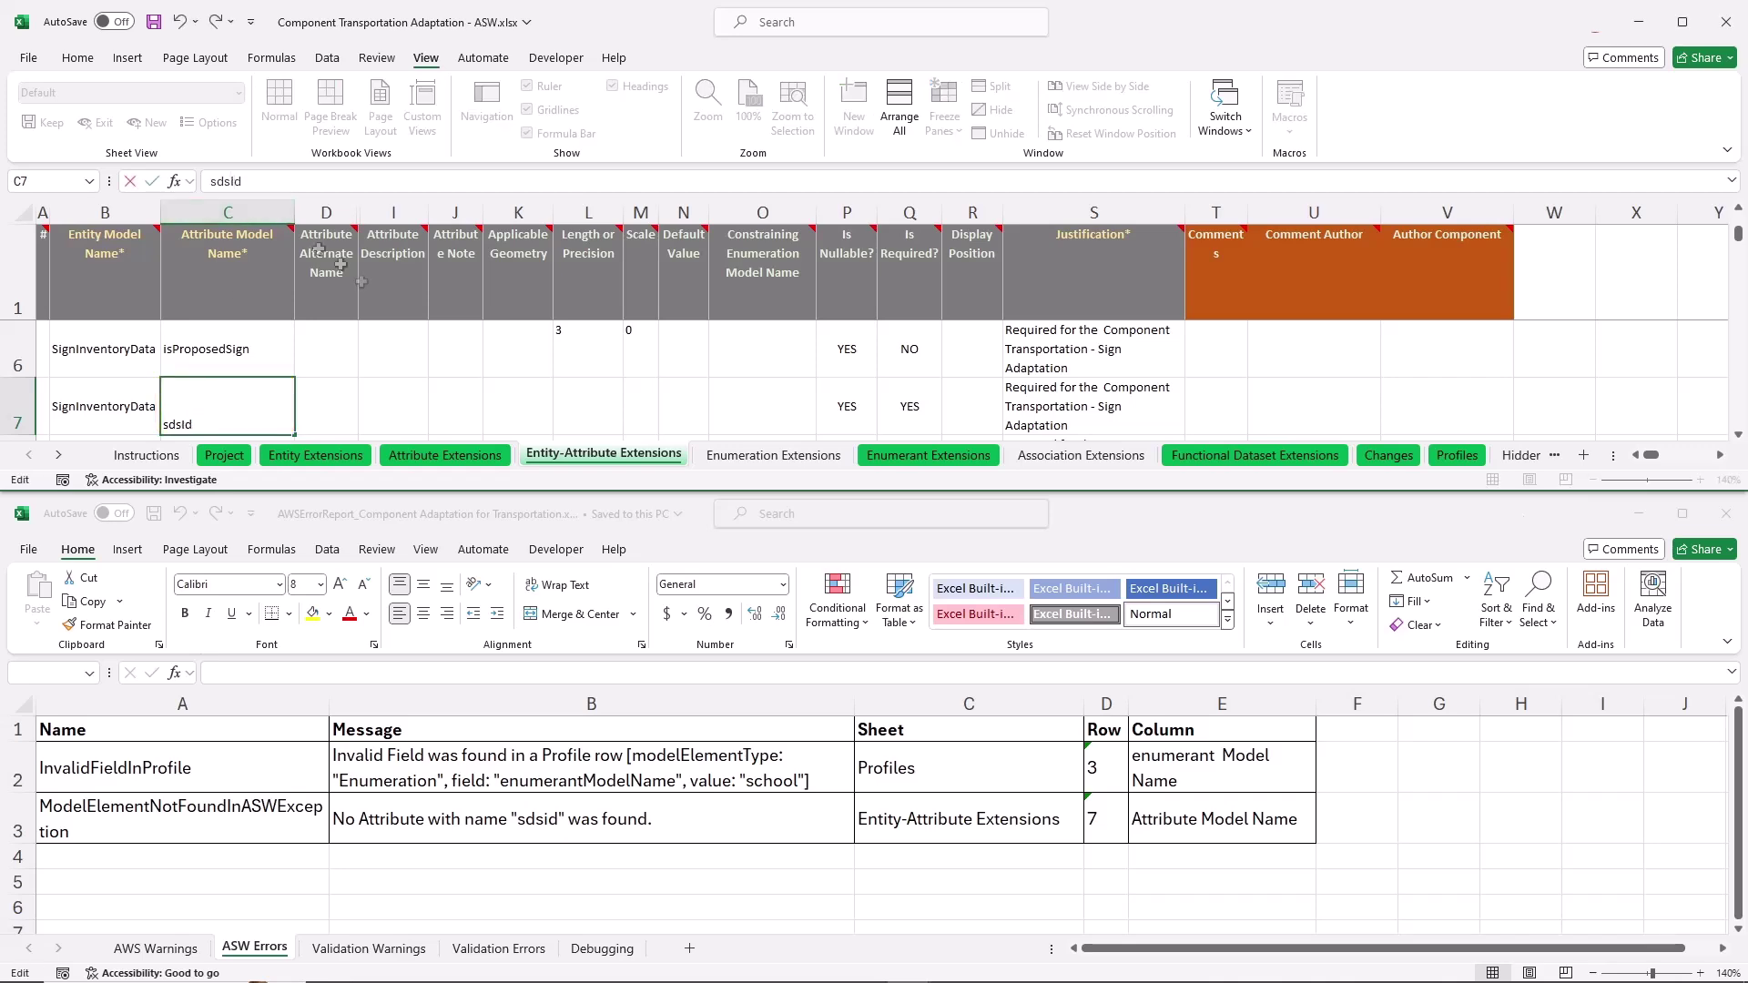
pyautogui.press('Return')
pyautogui.click(255, 358)
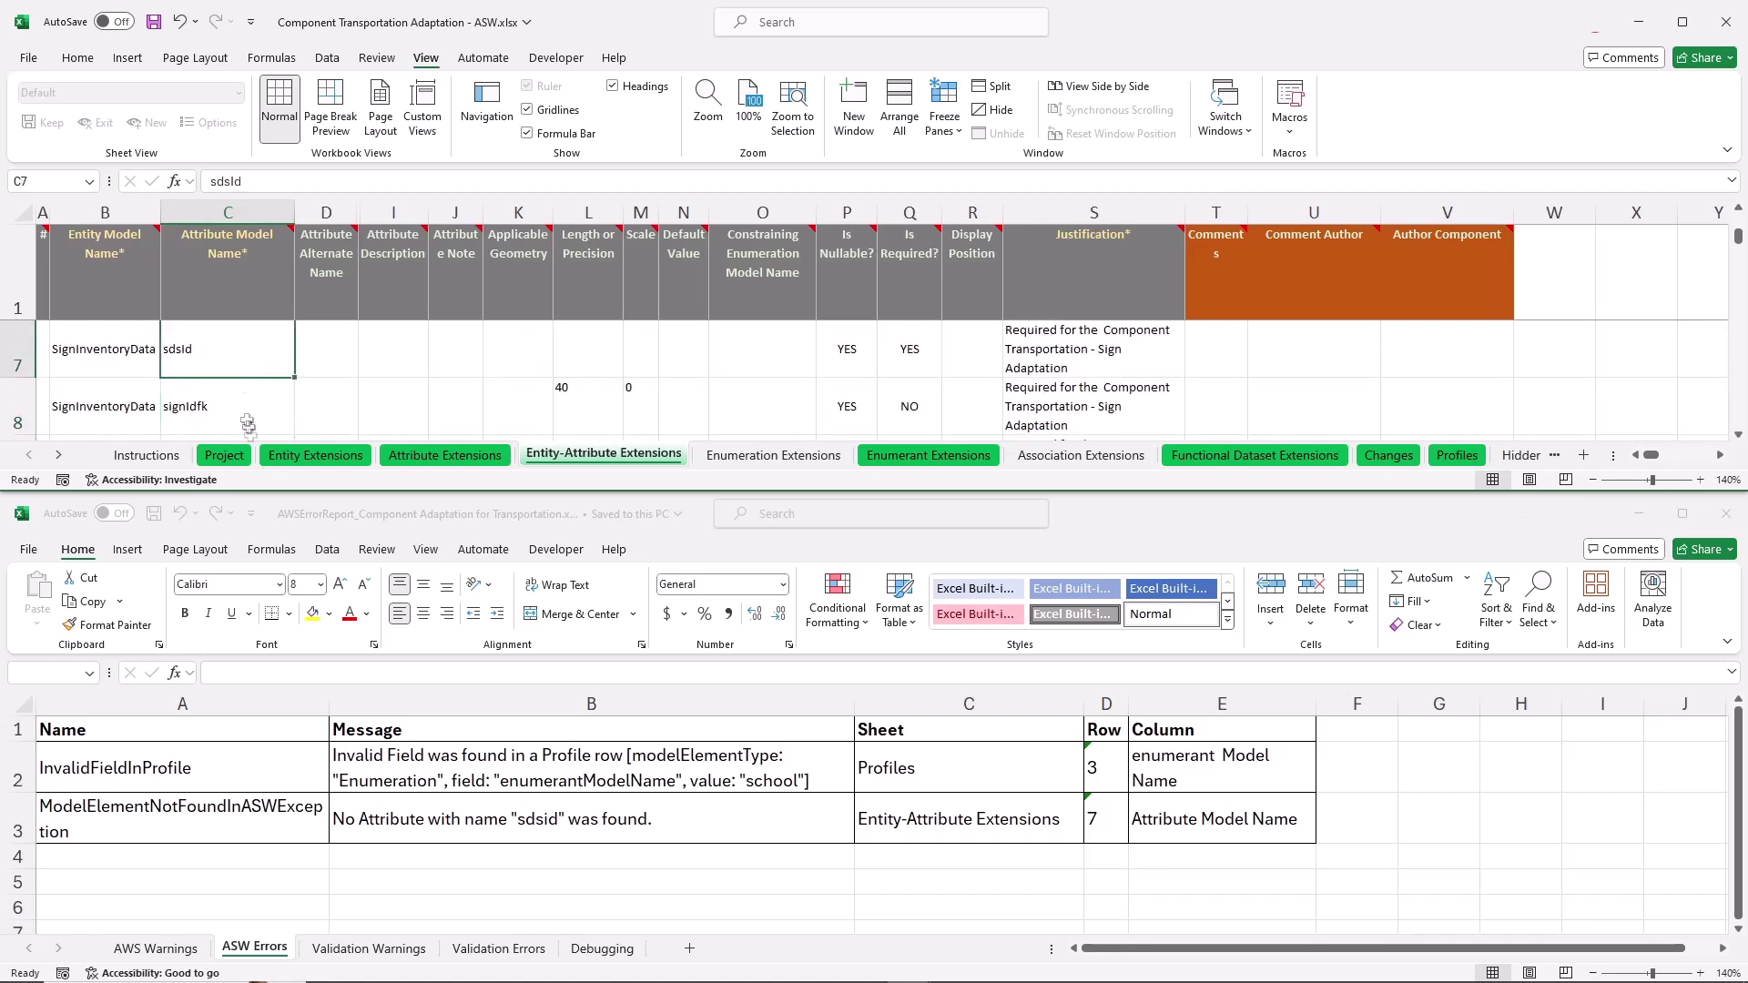
# Review the log's Validation Errors and copy the "# - Exists in Parent Model" marker from A11 to A13 in the Attribute Extensions sheet
pyautogui.click(499, 950)
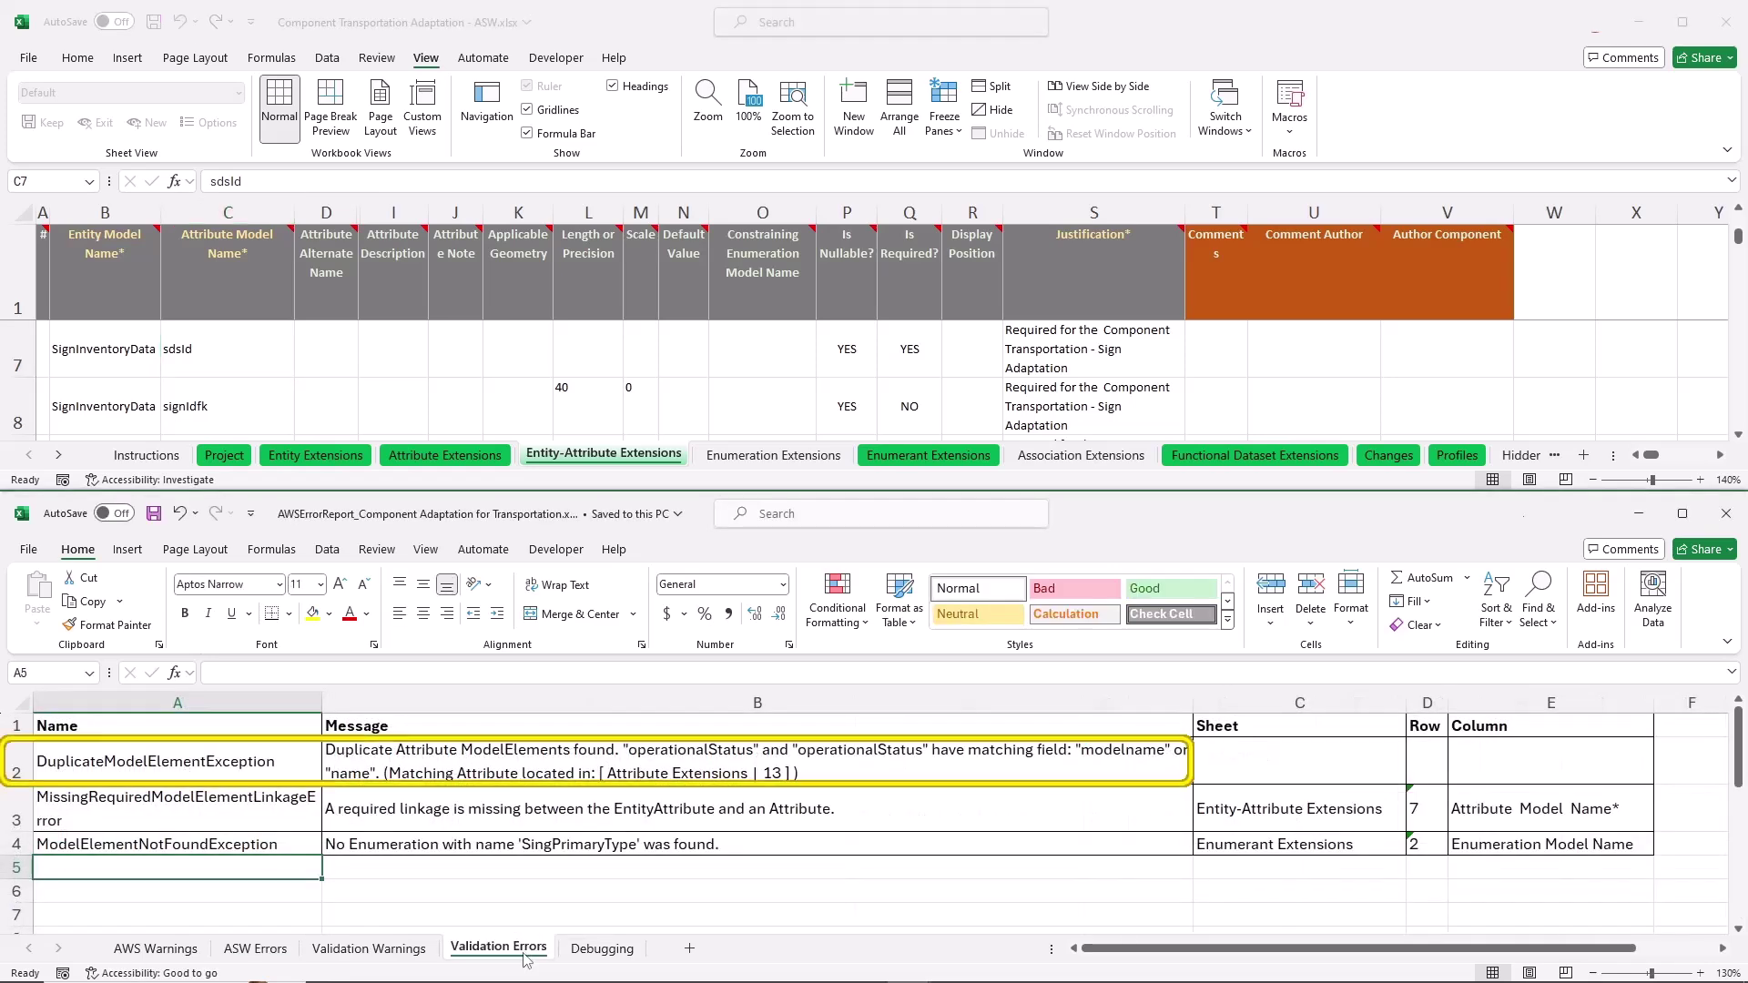
pyautogui.click(446, 455)
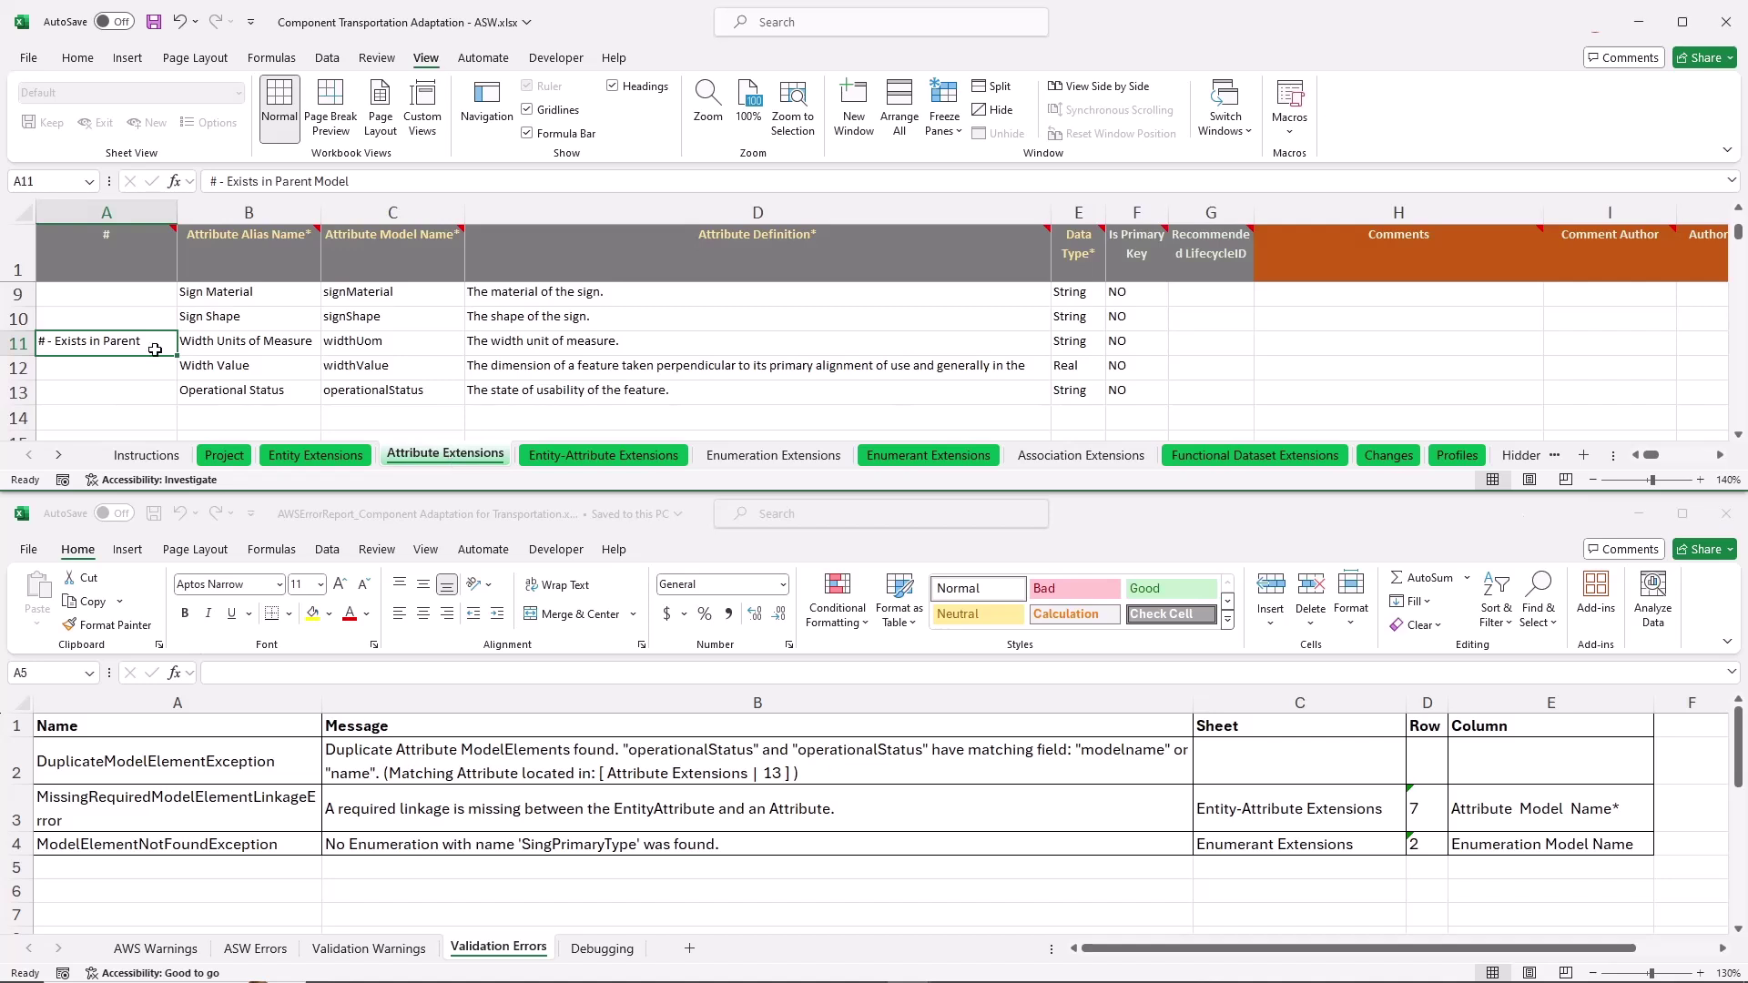
pyautogui.hotkey('ctrl', 'c')
pyautogui.click(133, 388)
pyautogui.hotkey('ctrl', 'v')
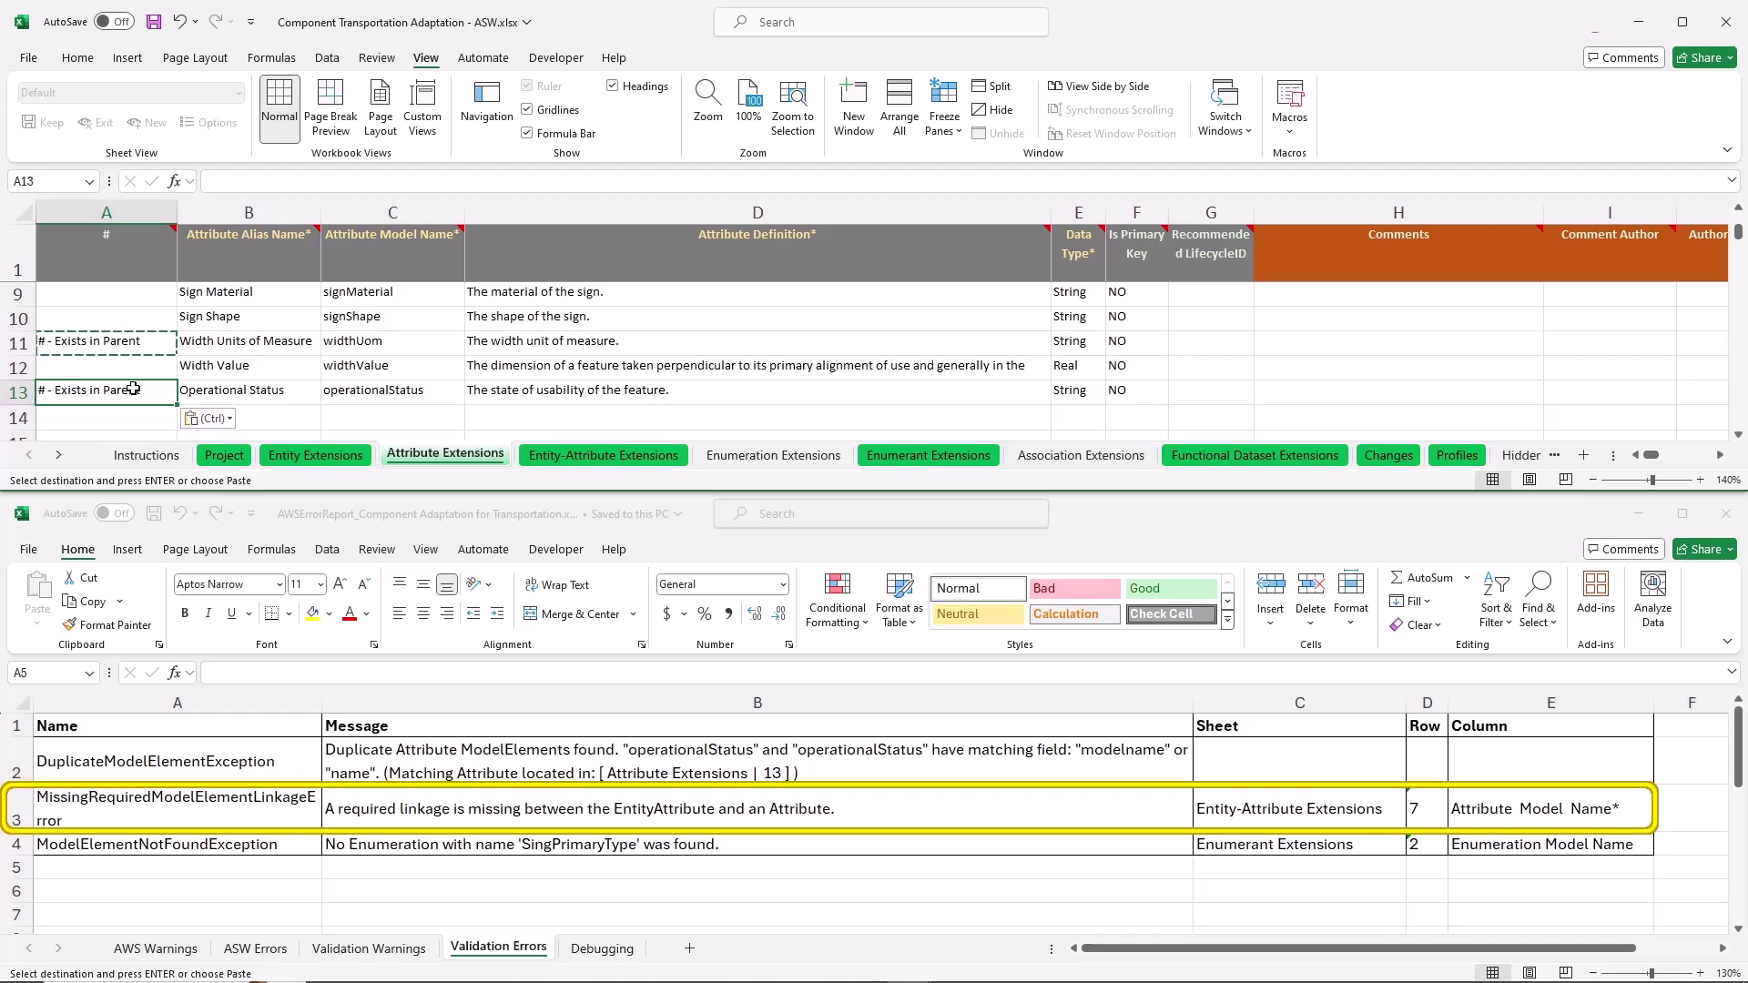
# Correct the Enumeration Model Name in cell B2 of the Enumerant Extensions sheet to SignPrimaryType
pyautogui.click(602, 454)
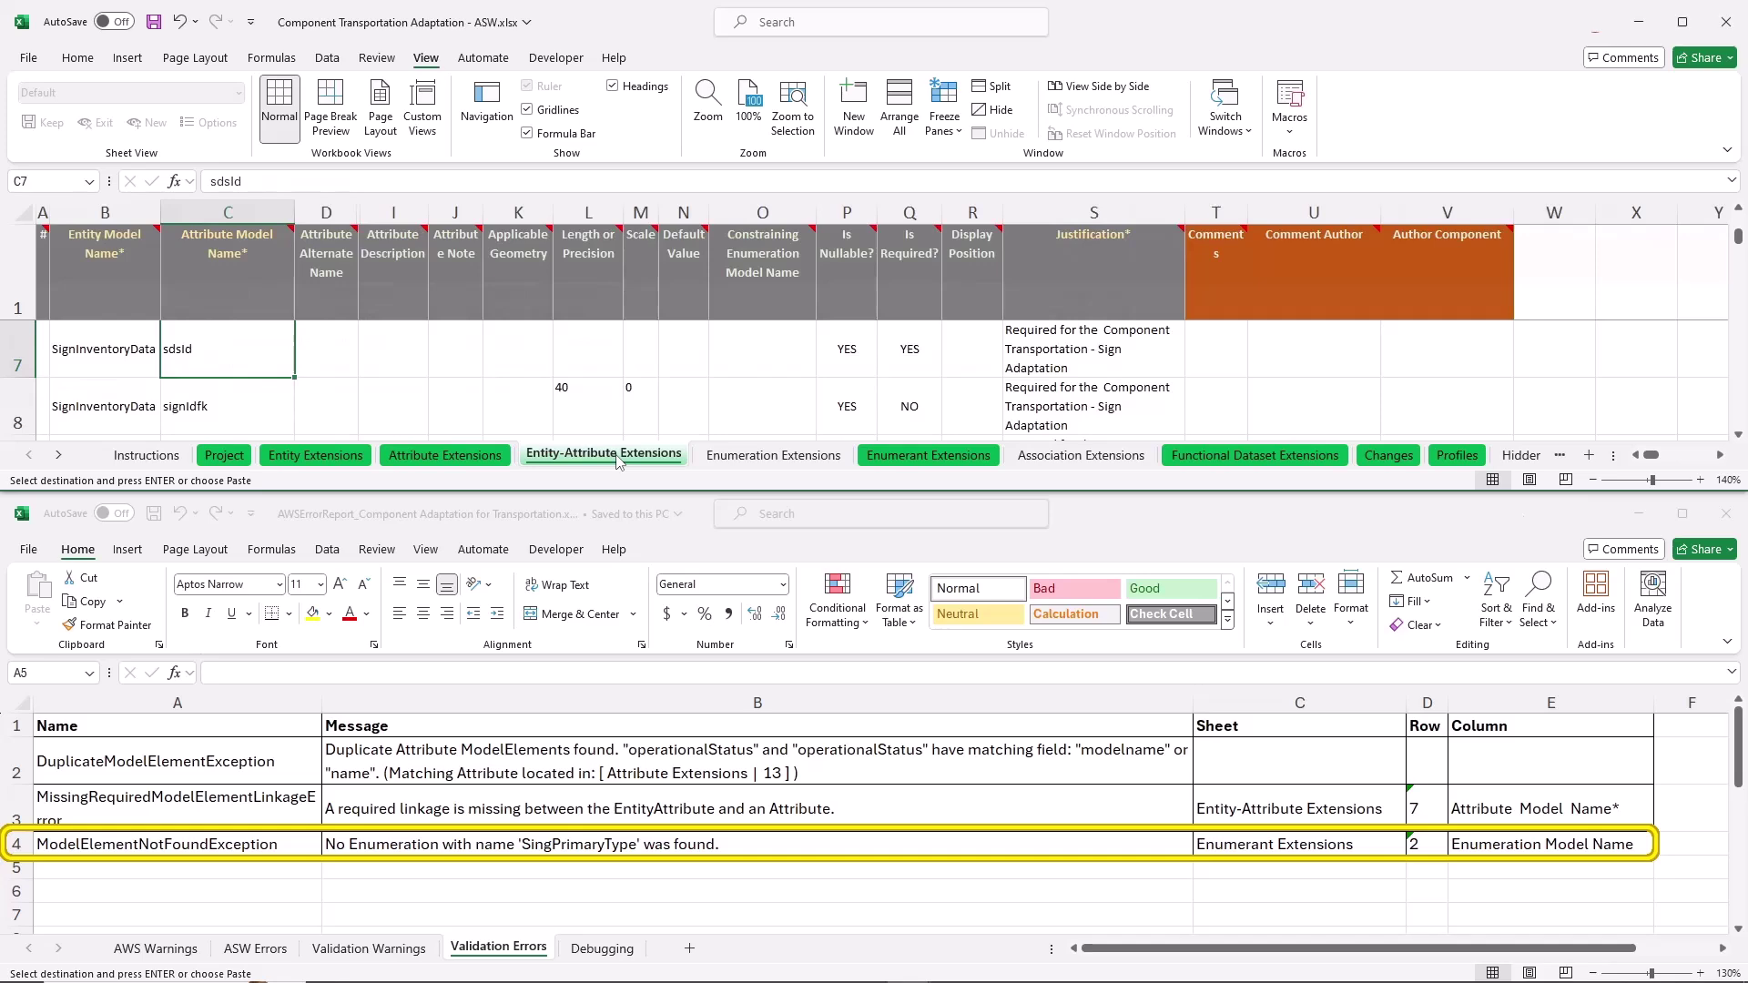
pyautogui.click(928, 454)
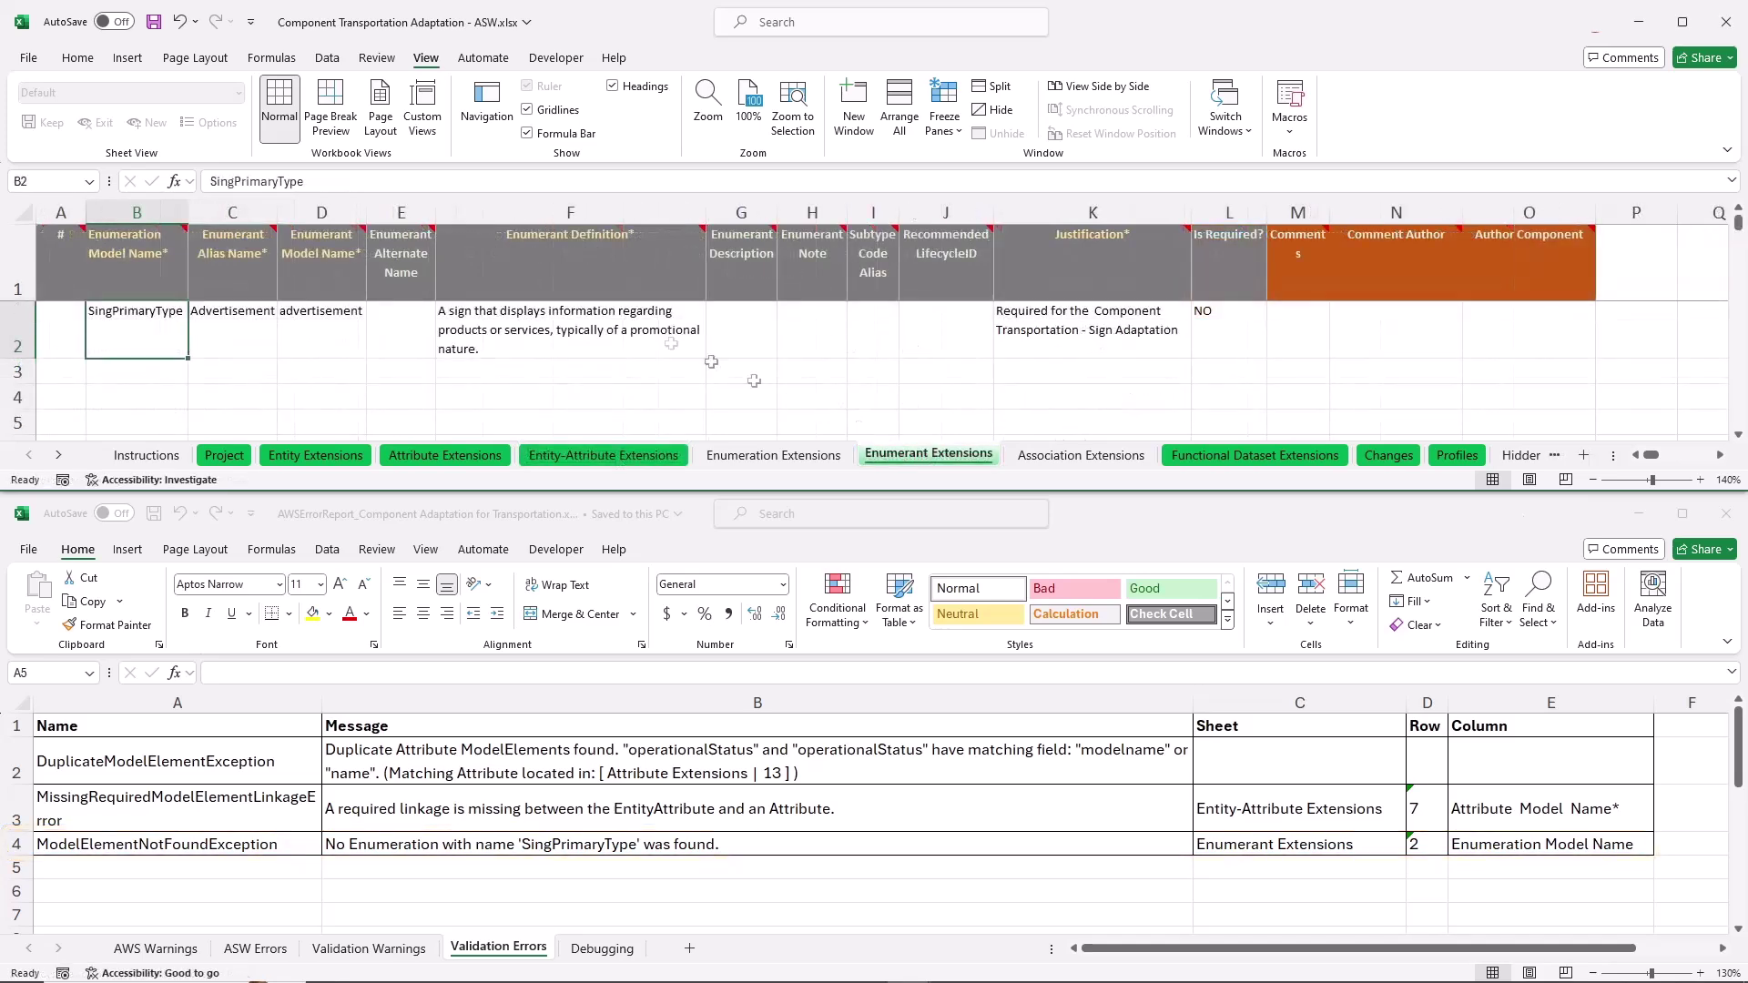
pyautogui.click(234, 182)
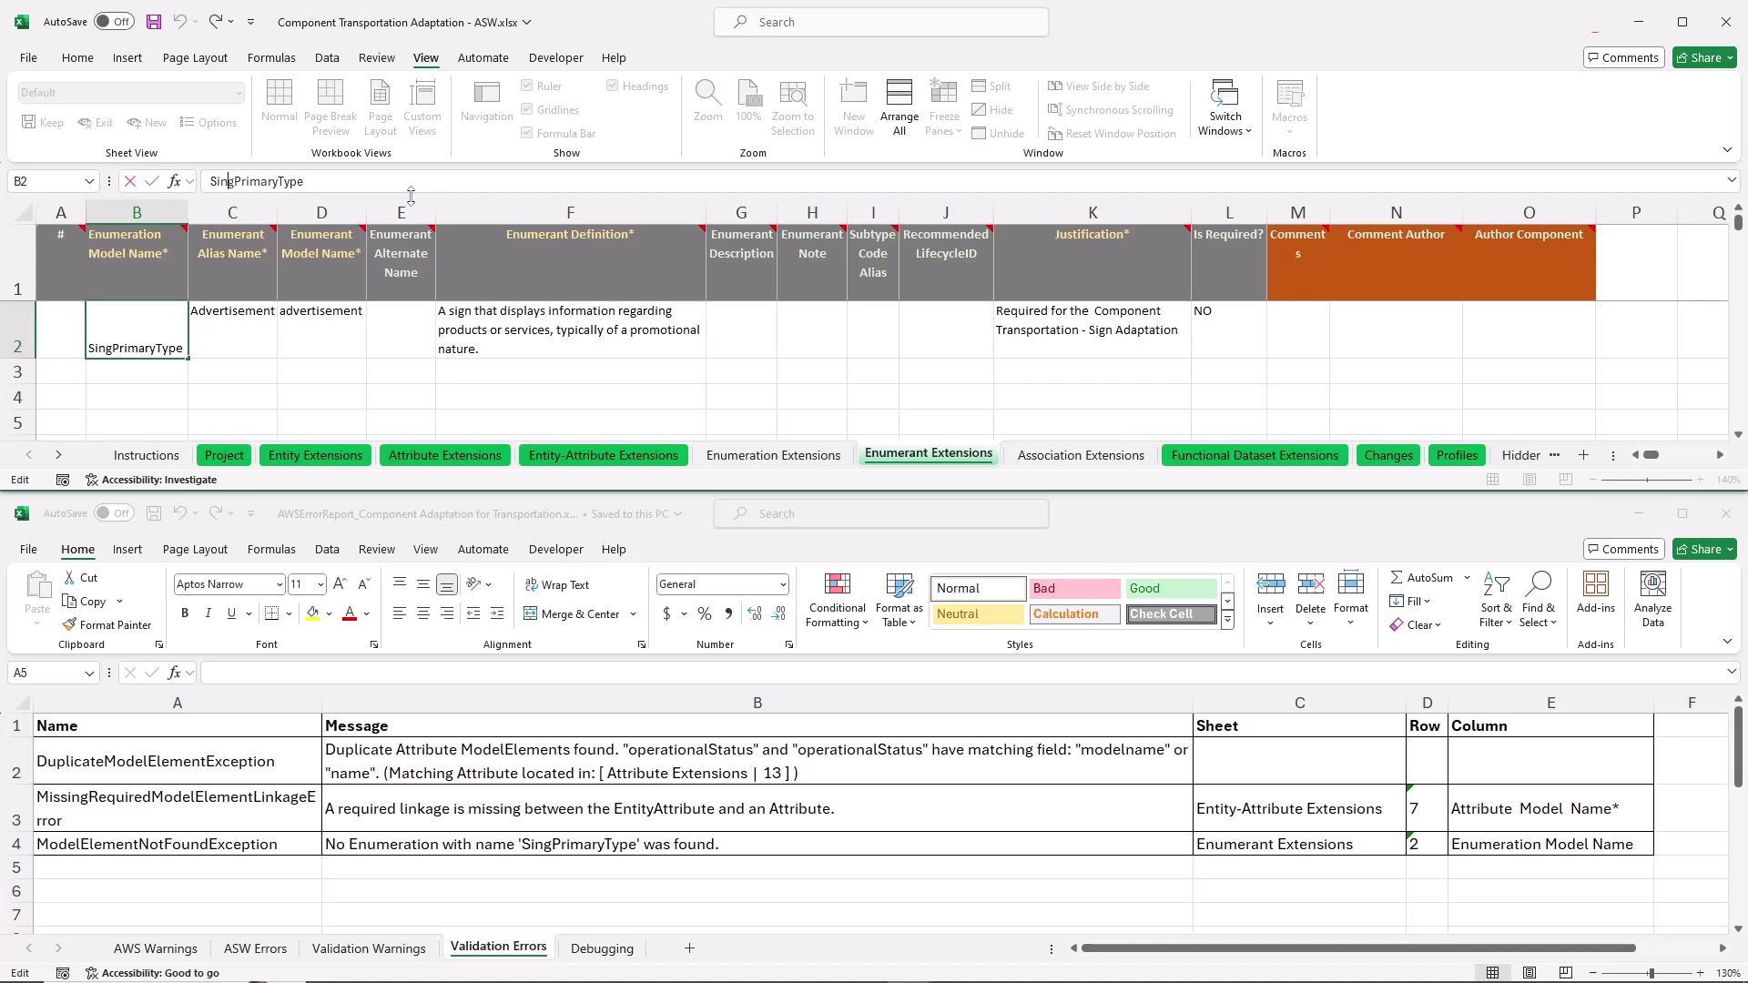
pyautogui.press('BackSpace')
pyautogui.press('BackSpace')
pyautogui.write('gn')
pyautogui.press('Return')
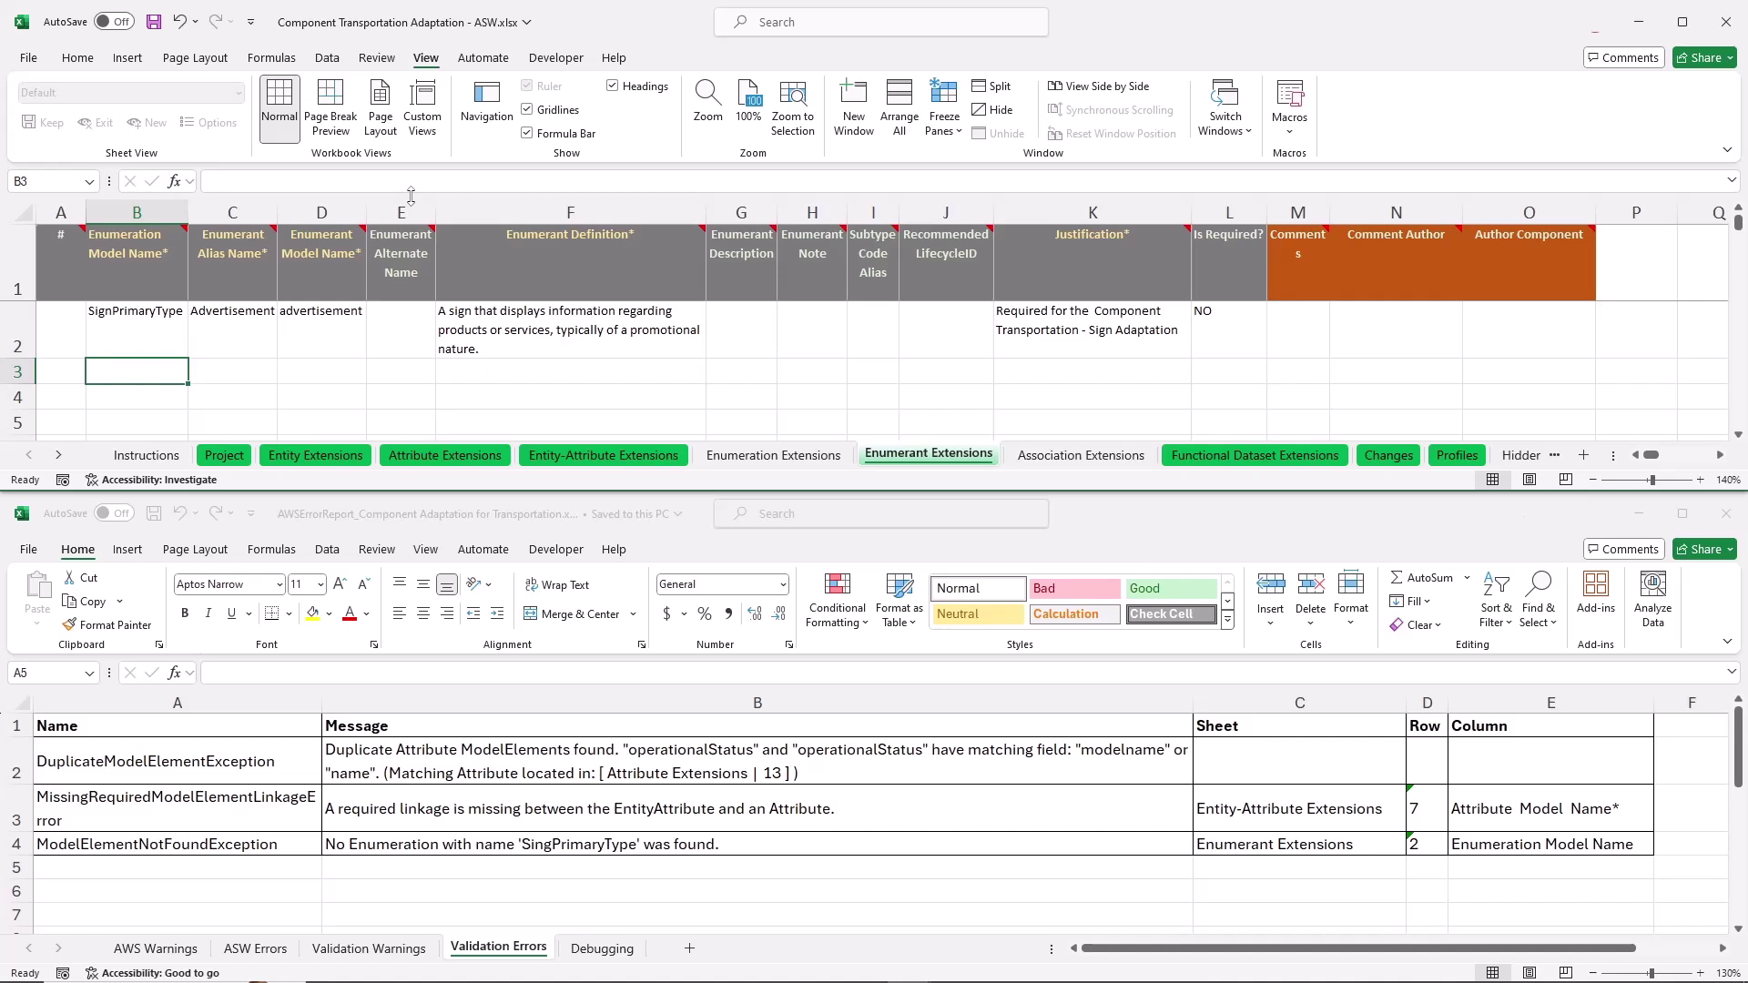
# Save a copy of the adaptation workbook as "Component Transportation Adaptation - ASW - corrected" in Excel Workbook format
pyautogui.click(28, 60)
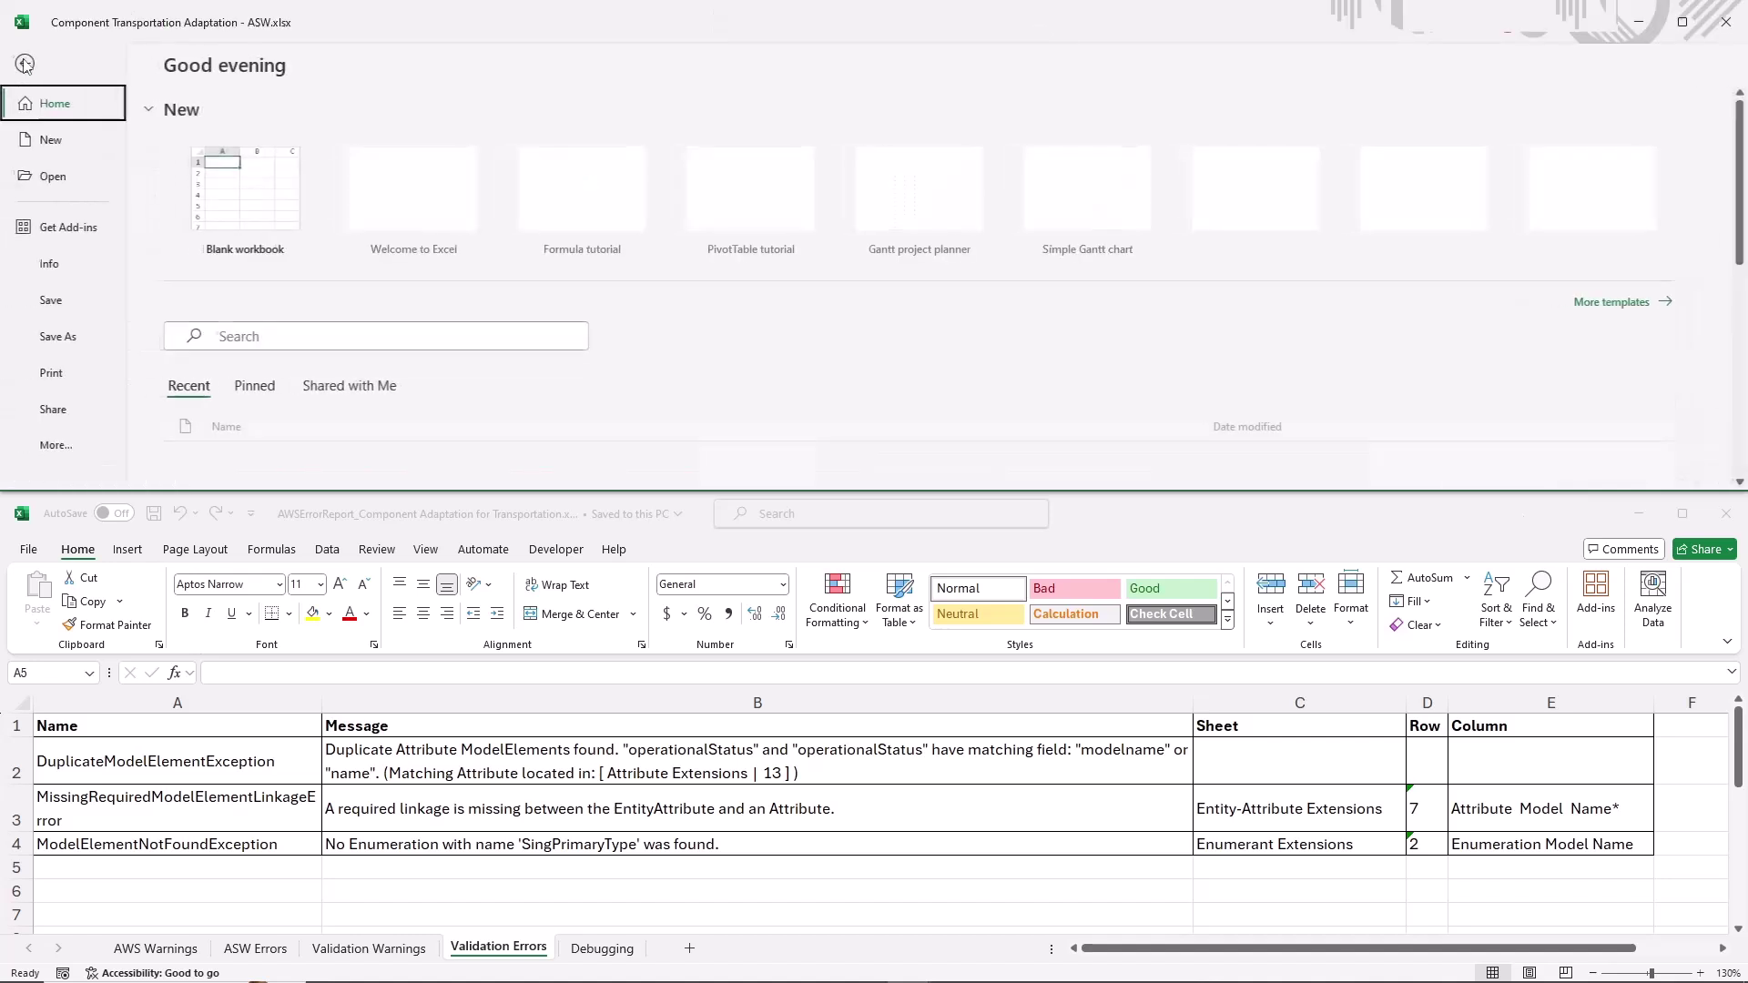
pyautogui.click(72, 341)
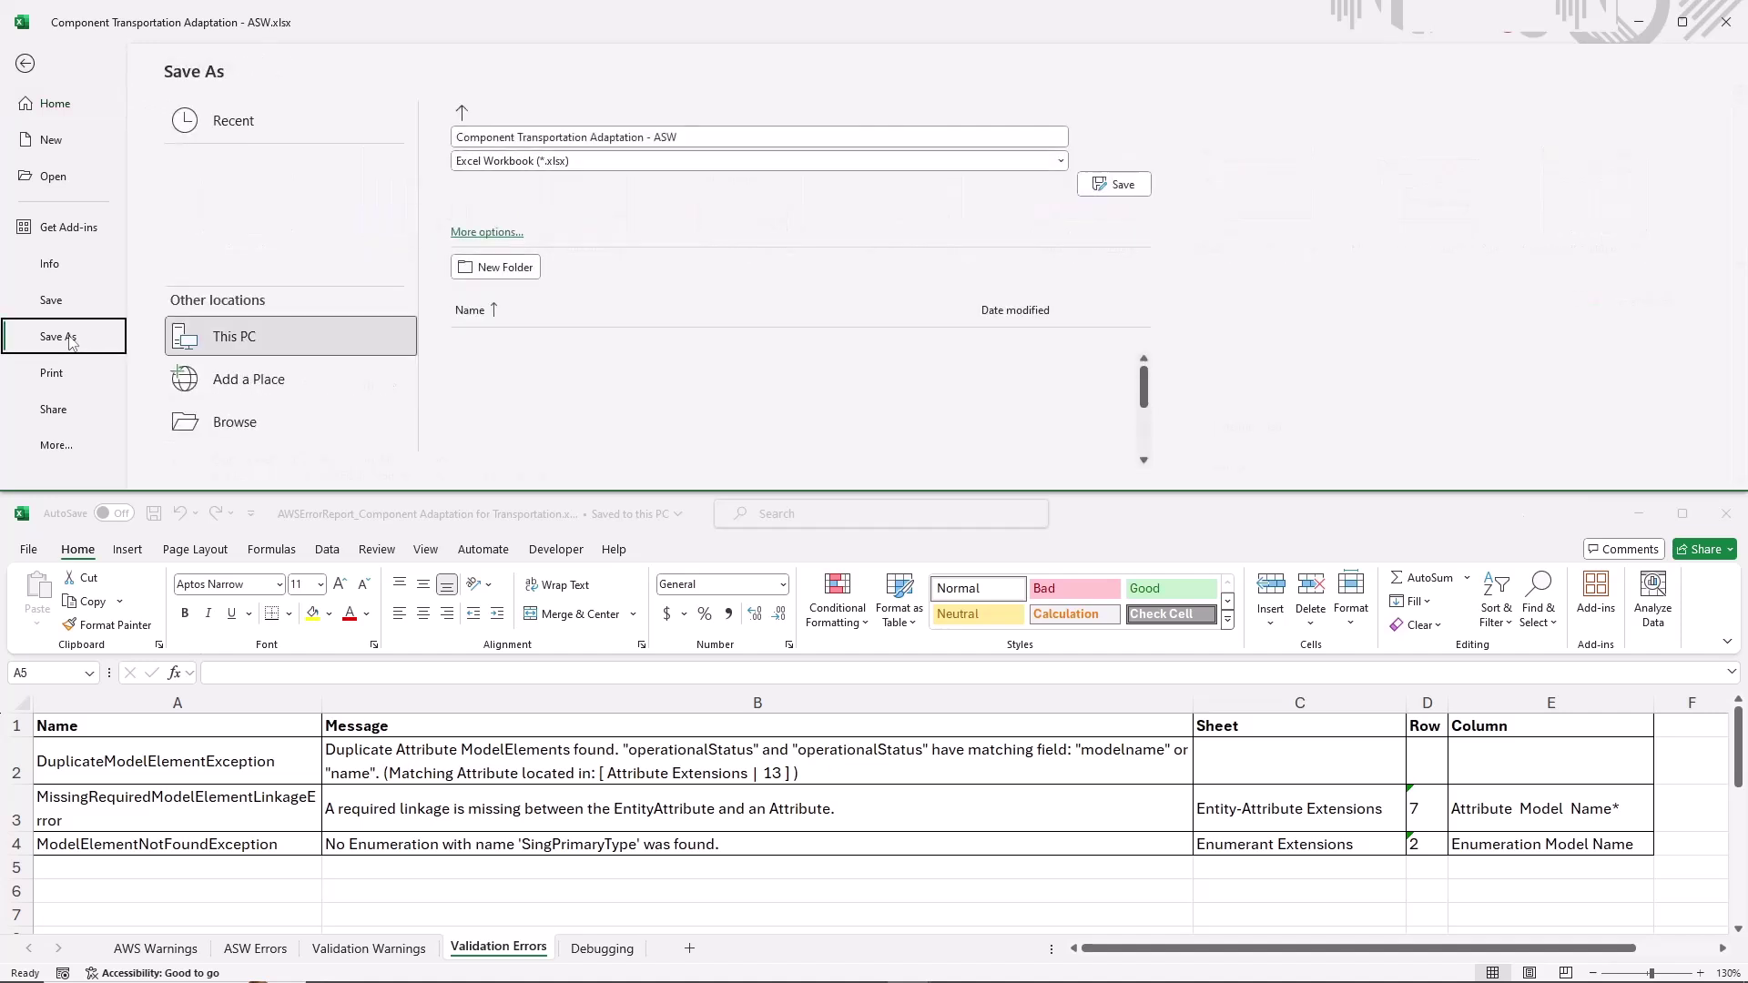
pyautogui.click(689, 137)
pyautogui.write('- corrected')
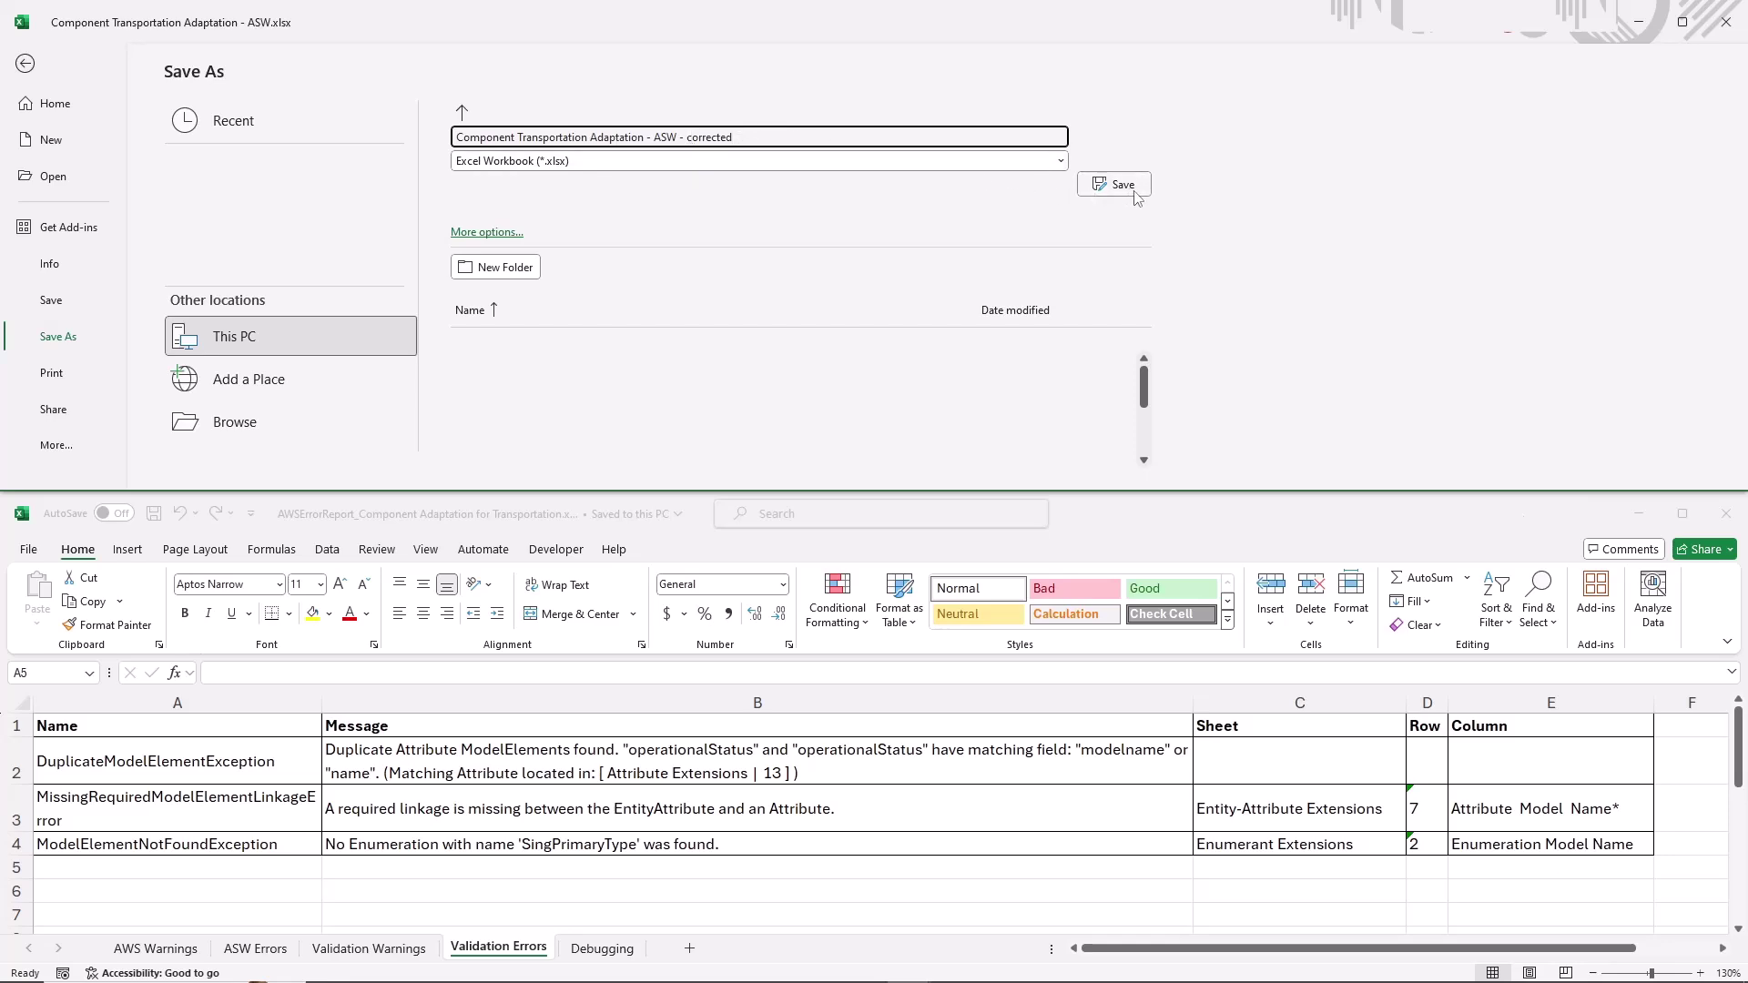
pyautogui.click(1133, 190)
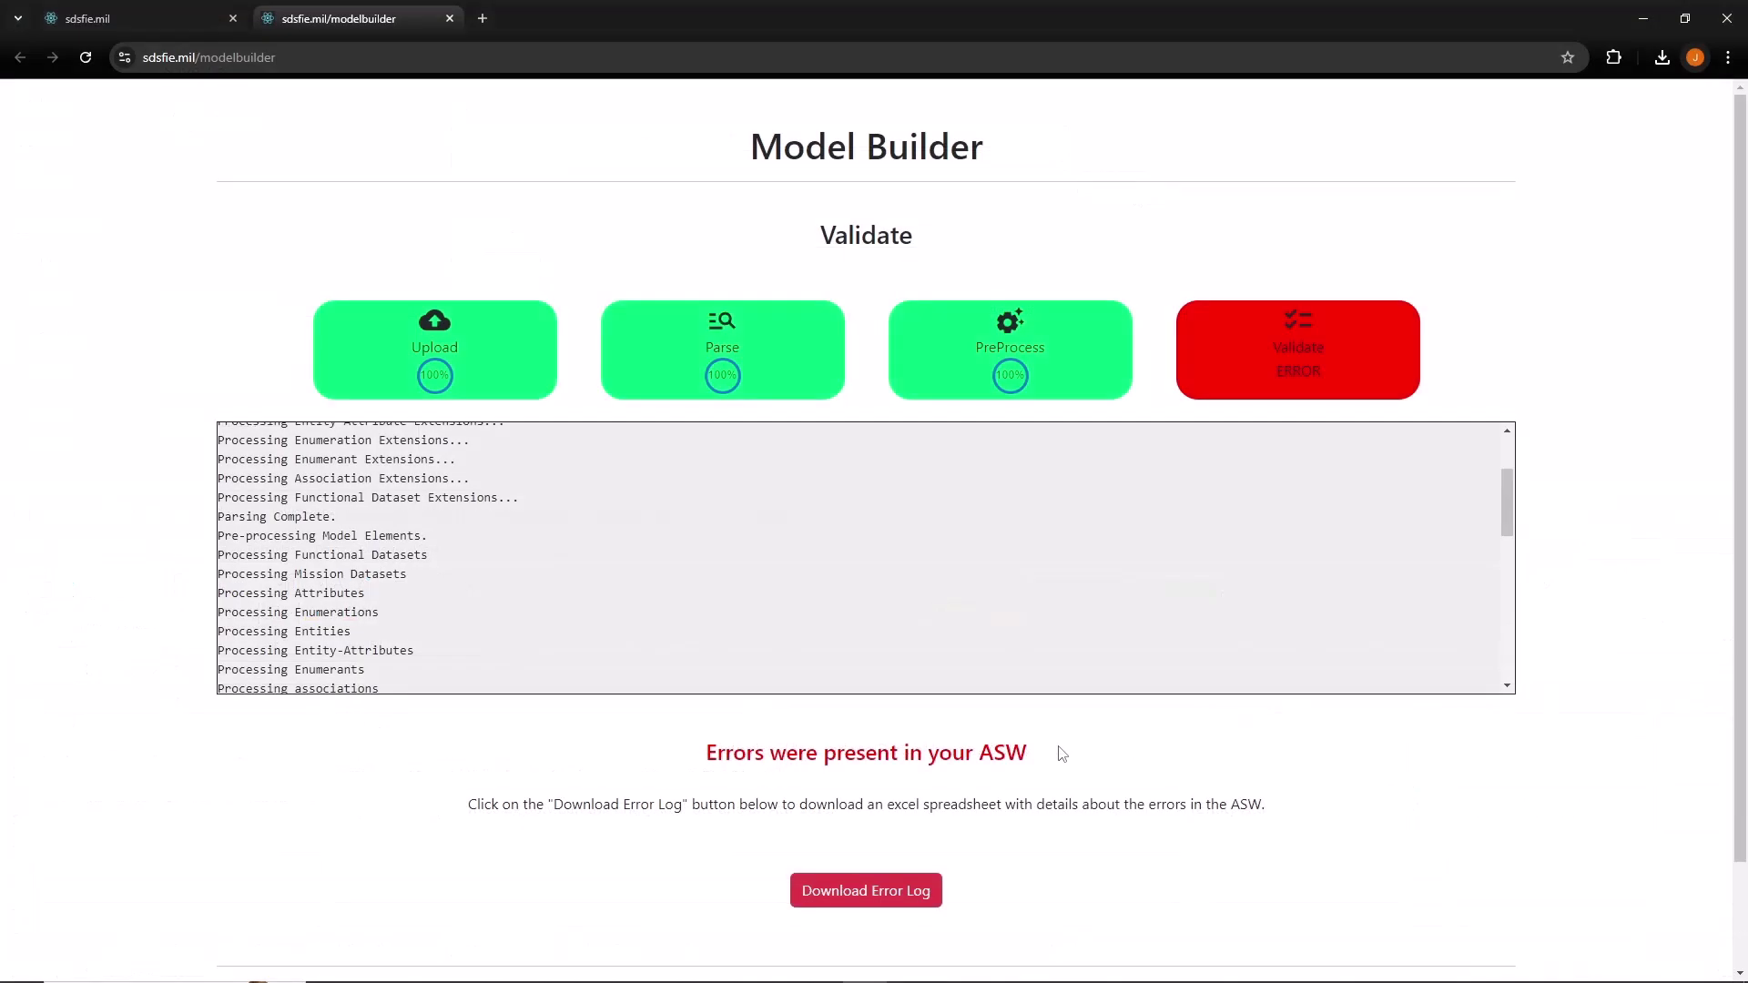
# Switch to the Model Builder in the browser, reset it and validate Component Transportation Adaptation - ASW - corrected.xlsx
pyautogui.scroll(-1, 1061, 753)
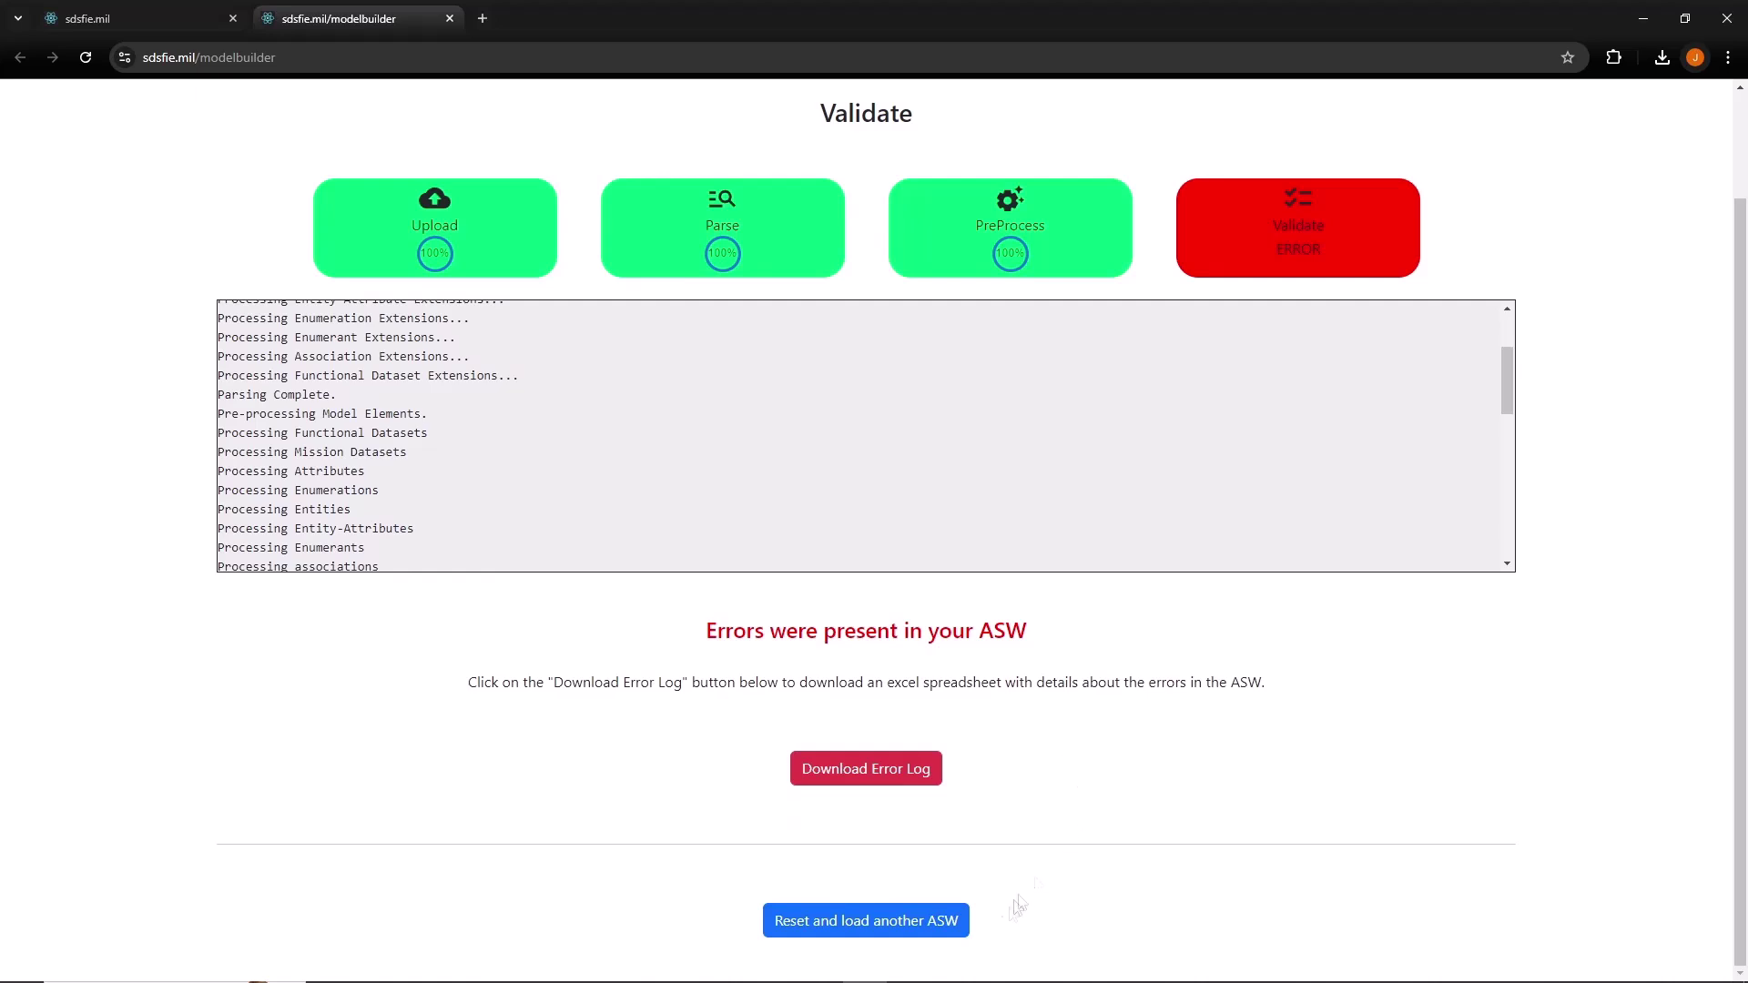
pyautogui.click(961, 936)
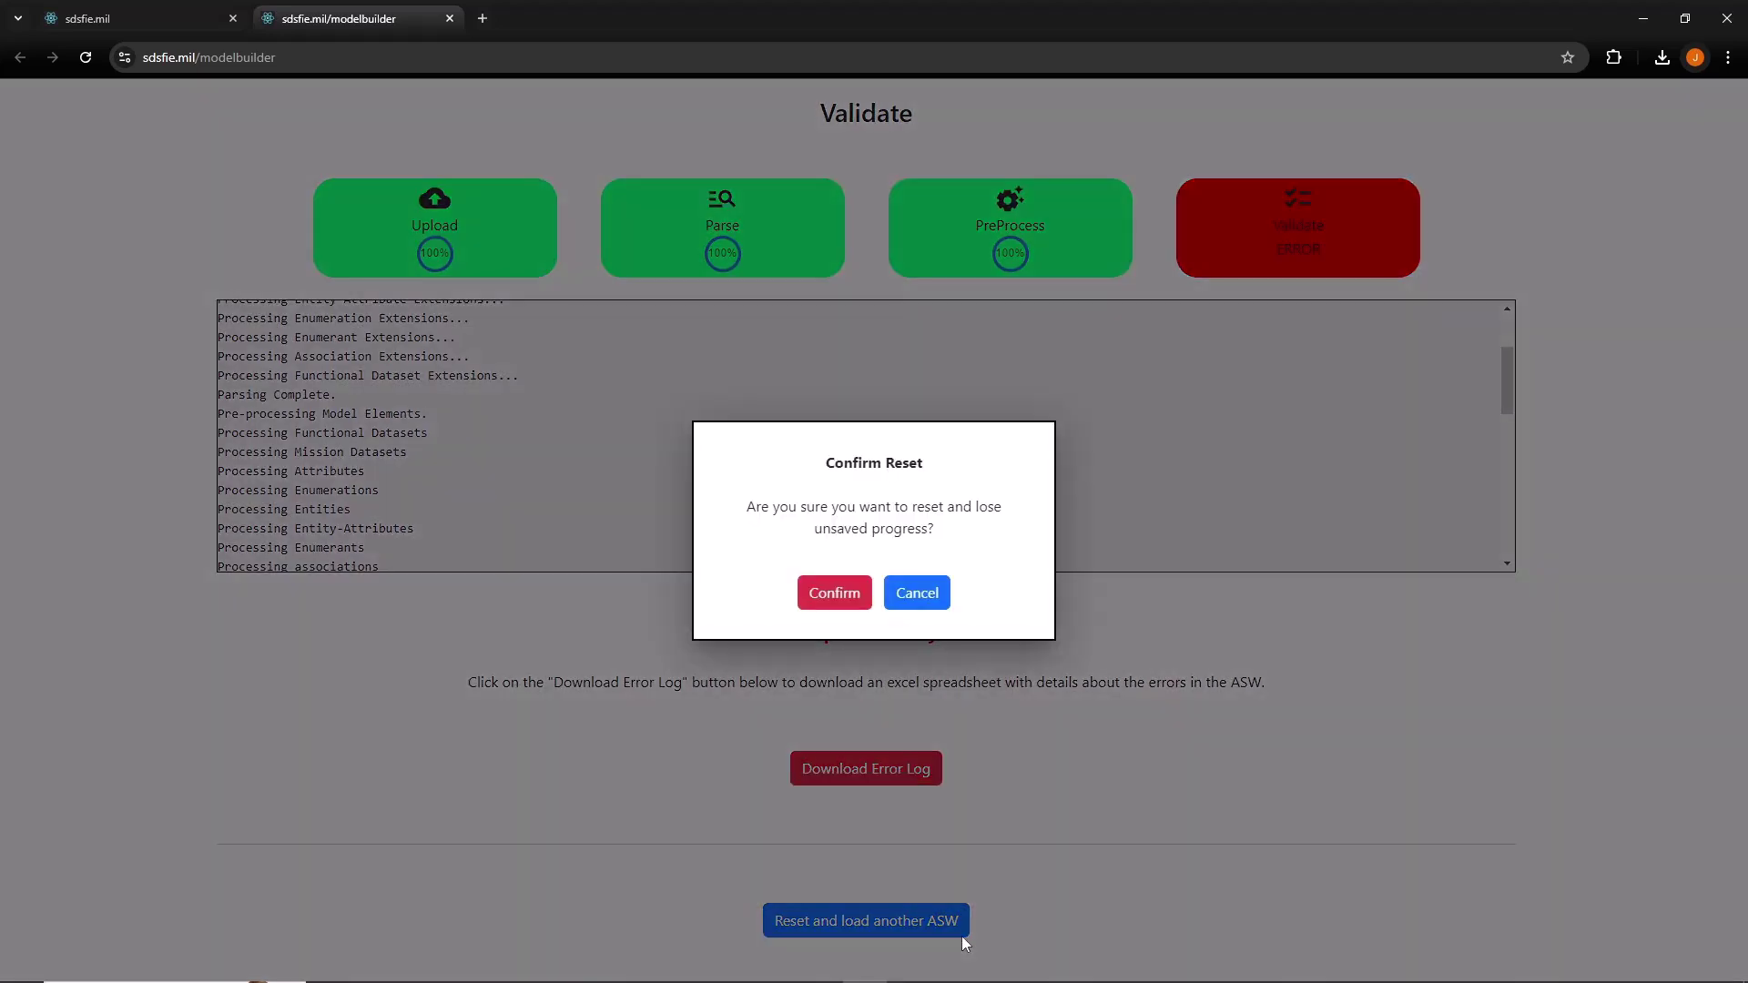
pyautogui.click(835, 599)
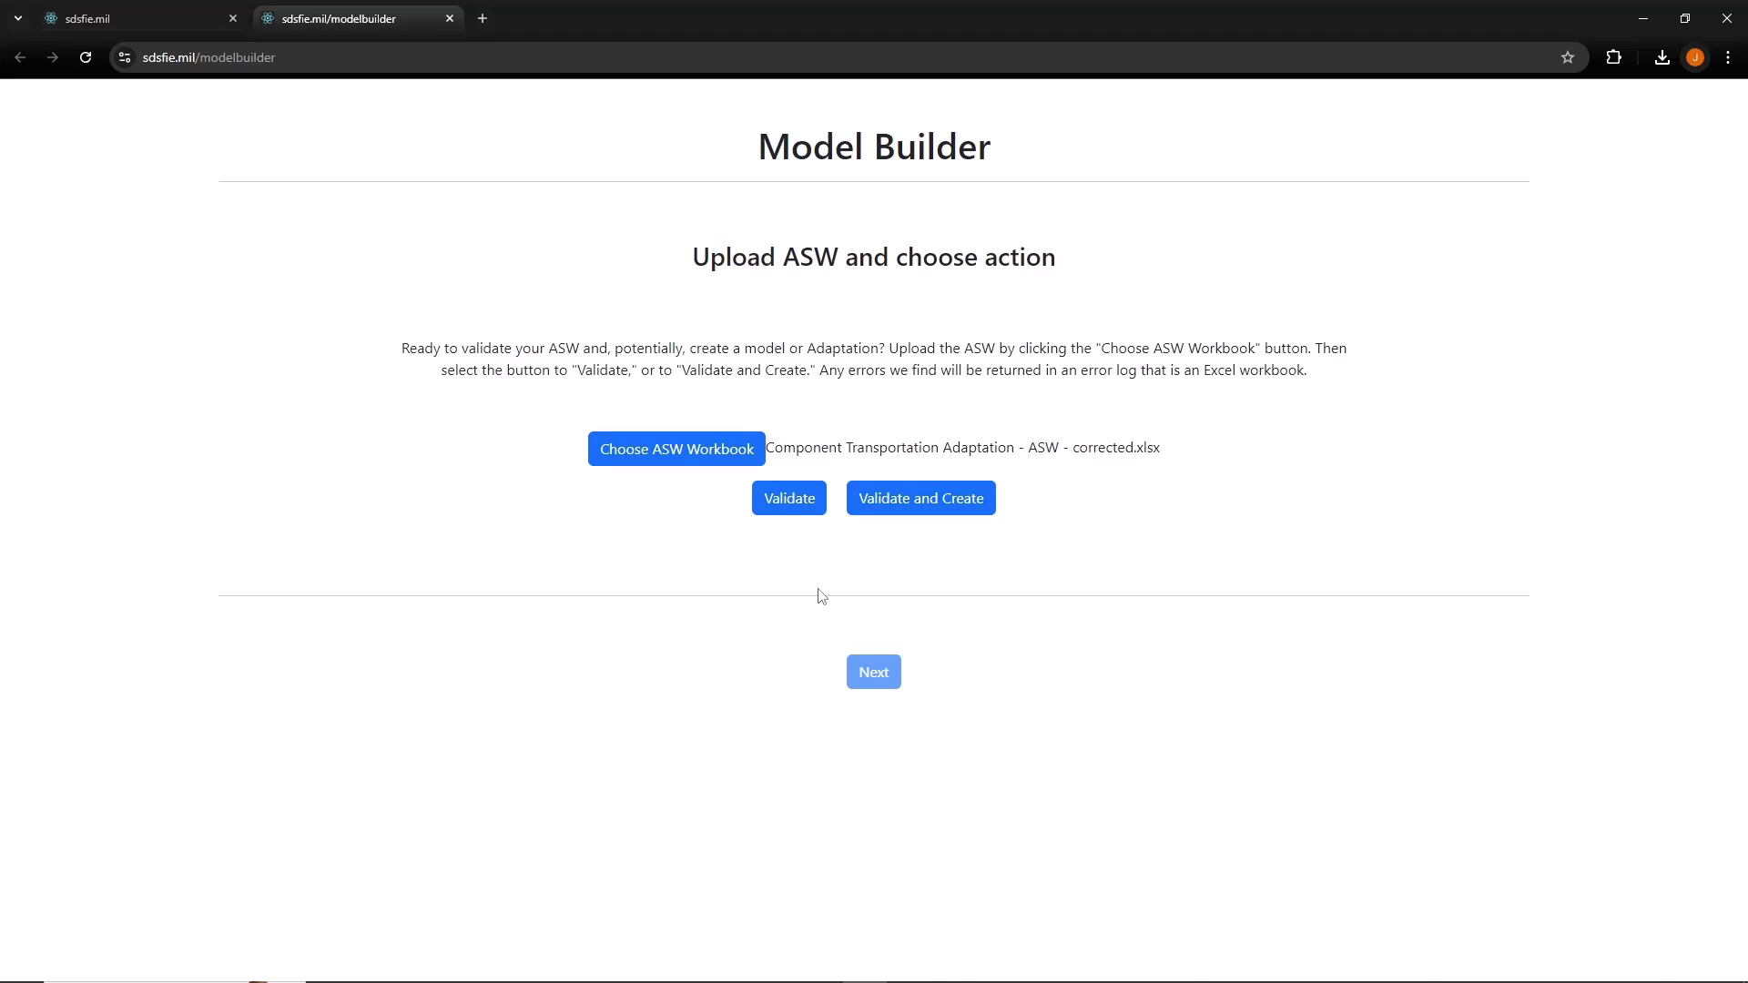
pyautogui.click(789, 517)
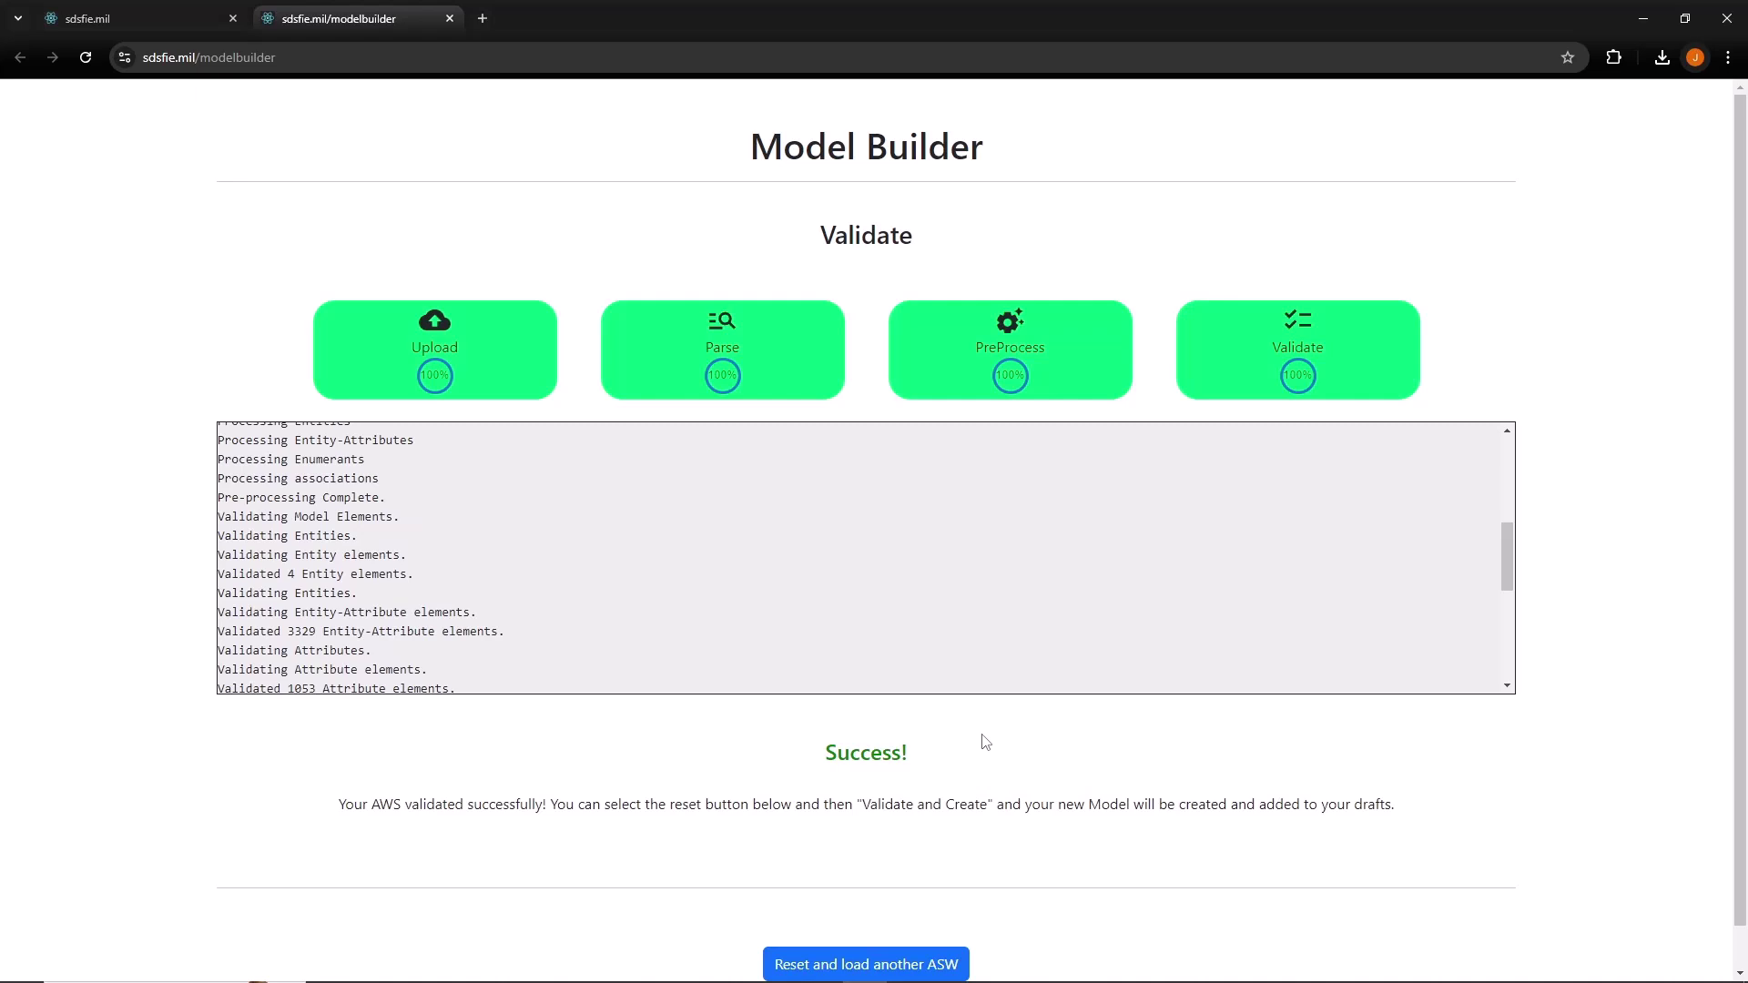
# Reset the Model Builder and run Validate and Create on Component Transportation Adaptation - ASW - corrected.xlsx
pyautogui.click(967, 963)
pyautogui.click(834, 596)
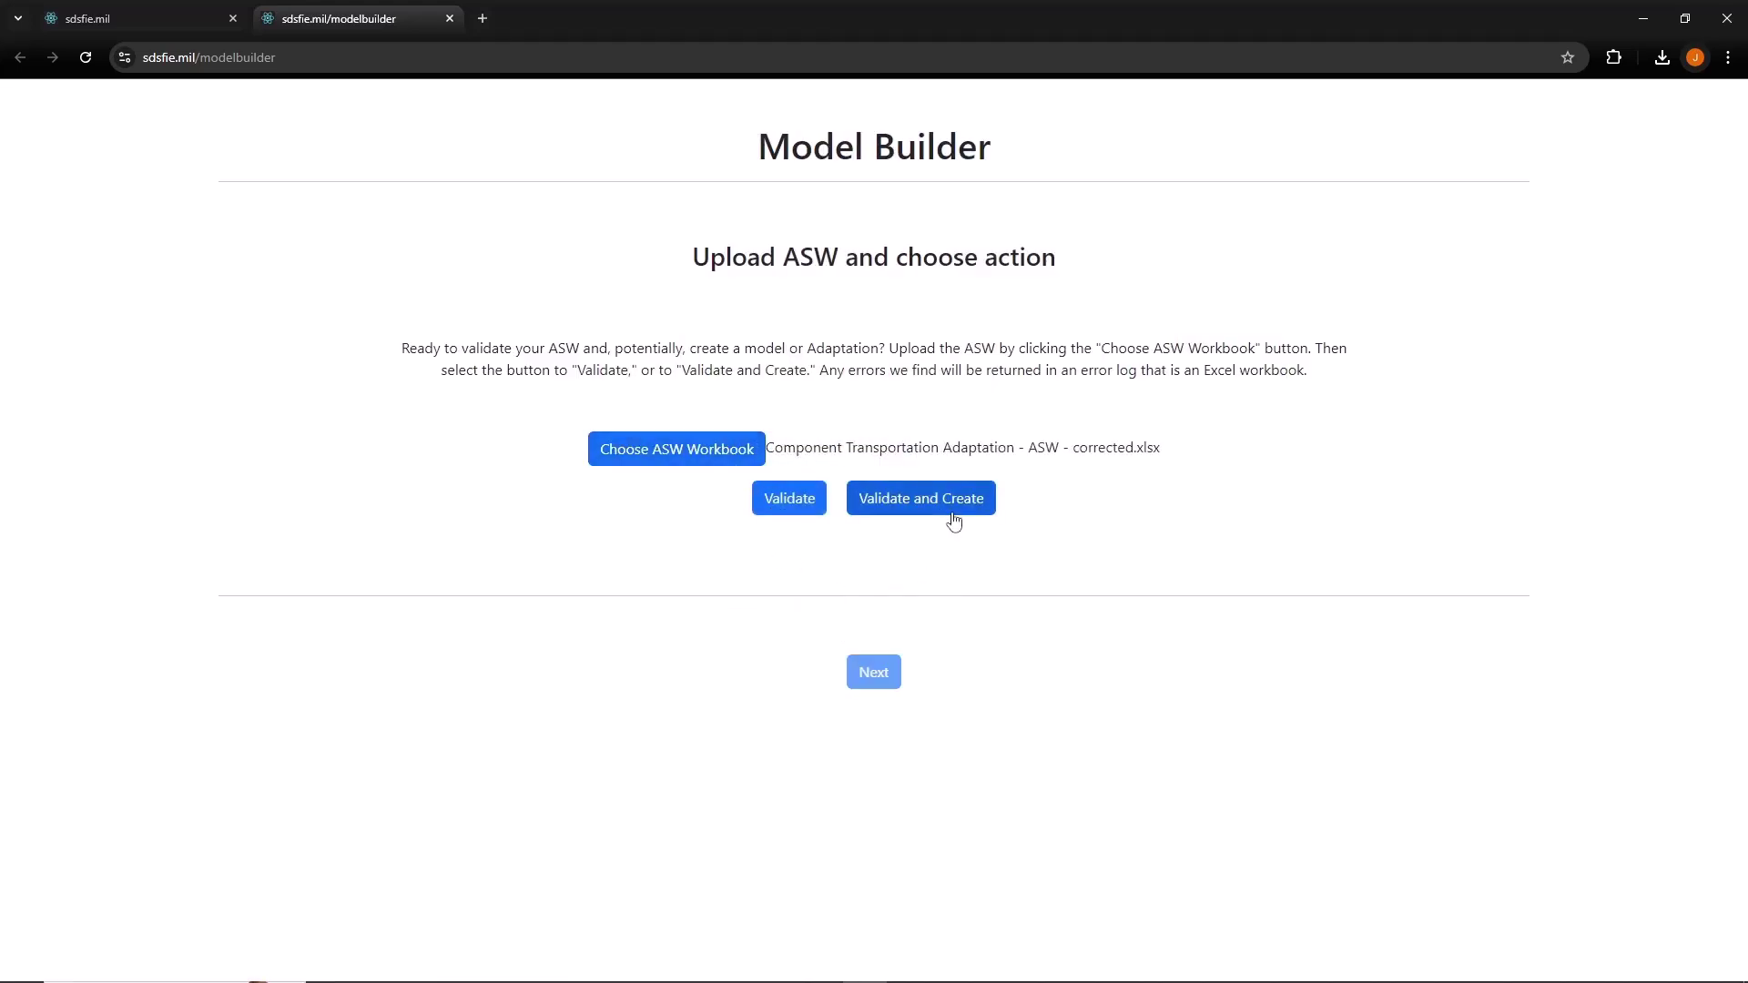
pyautogui.click(953, 519)
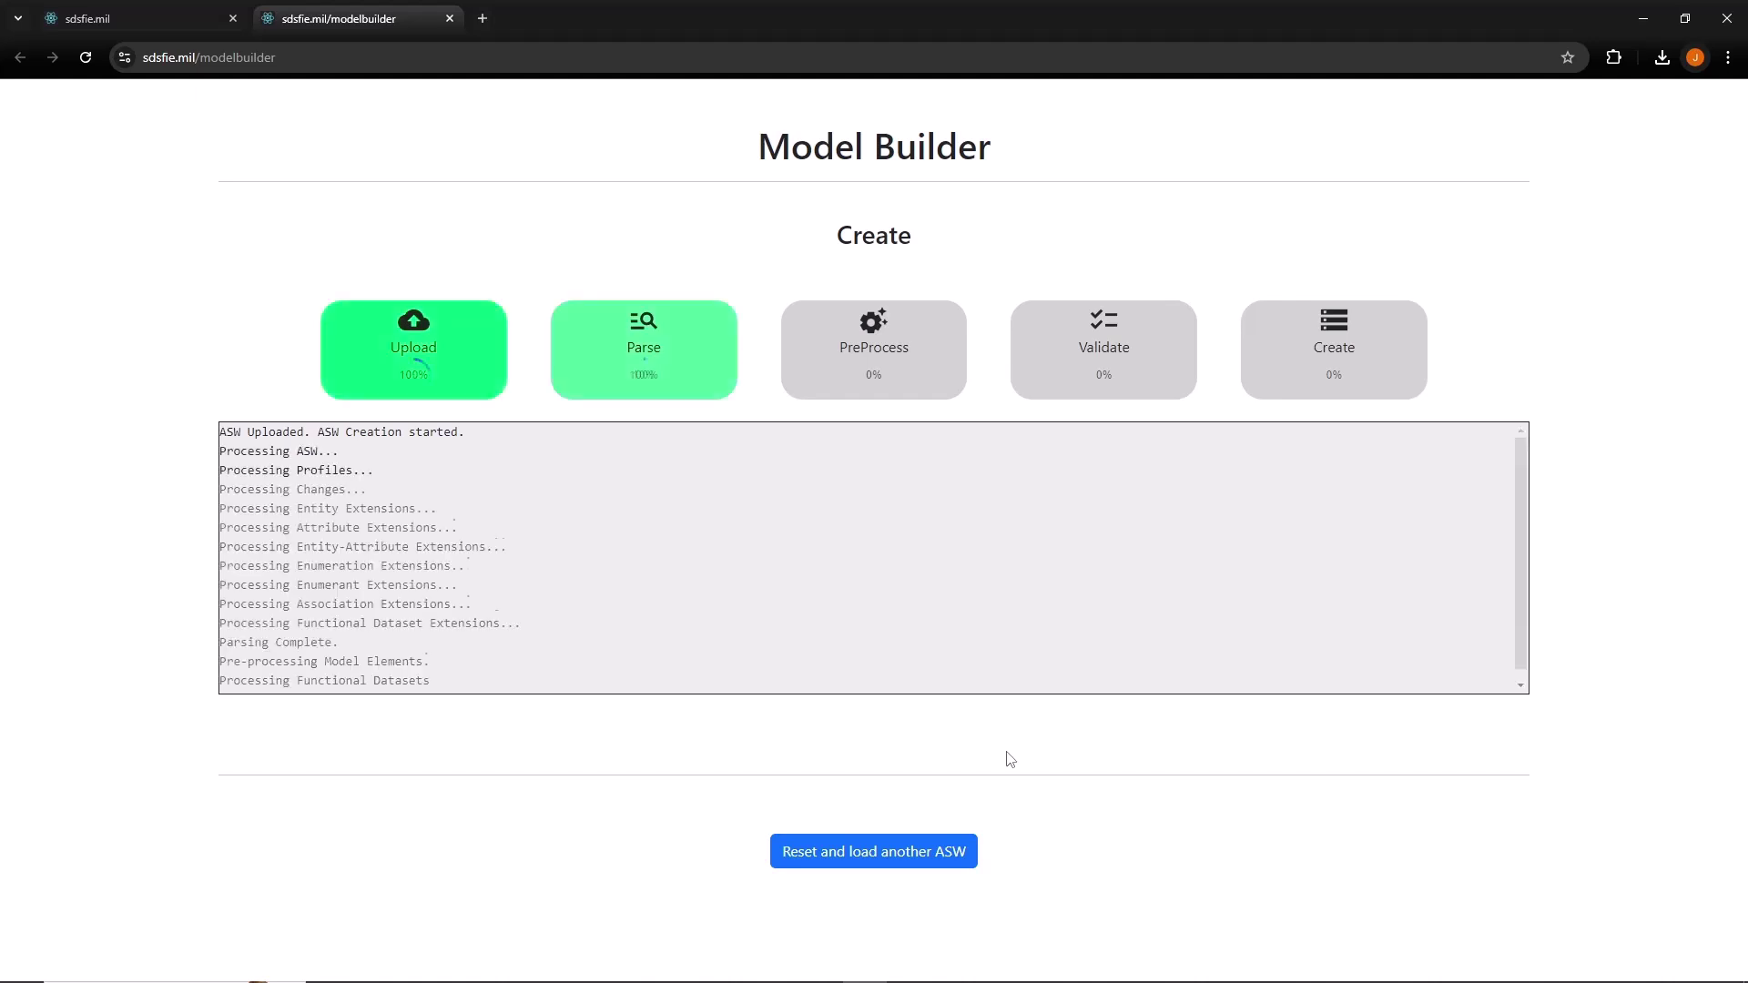